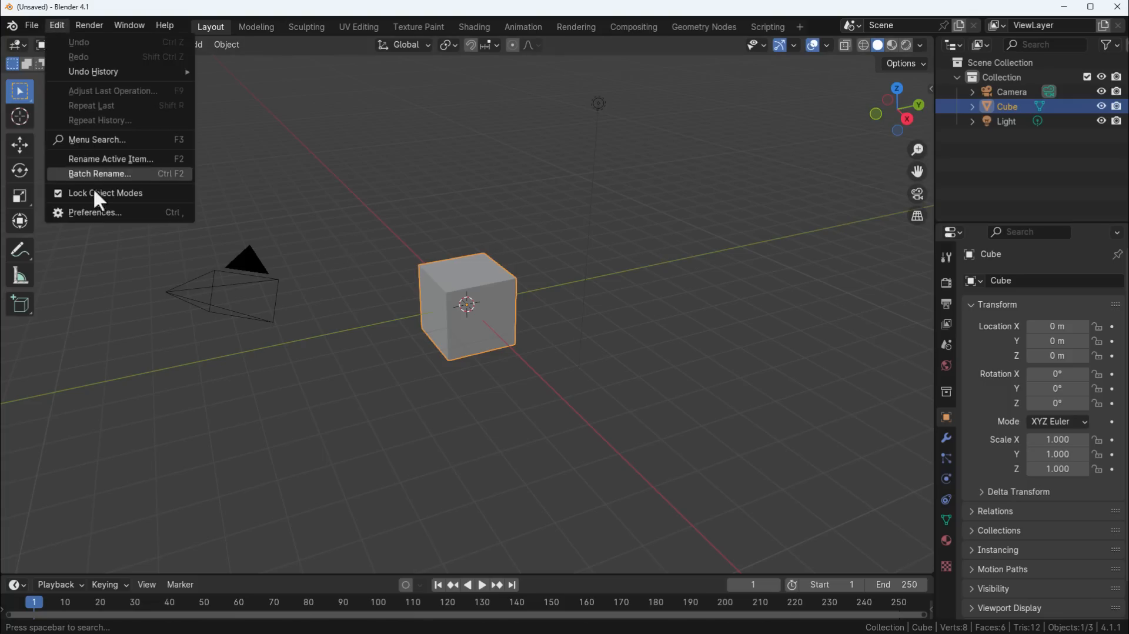
In Preferences > Add-ons, start installing an add-on from disk and cancel the file browser.
left_click(94, 212)
left_click_drag(291, 12, 461, 108)
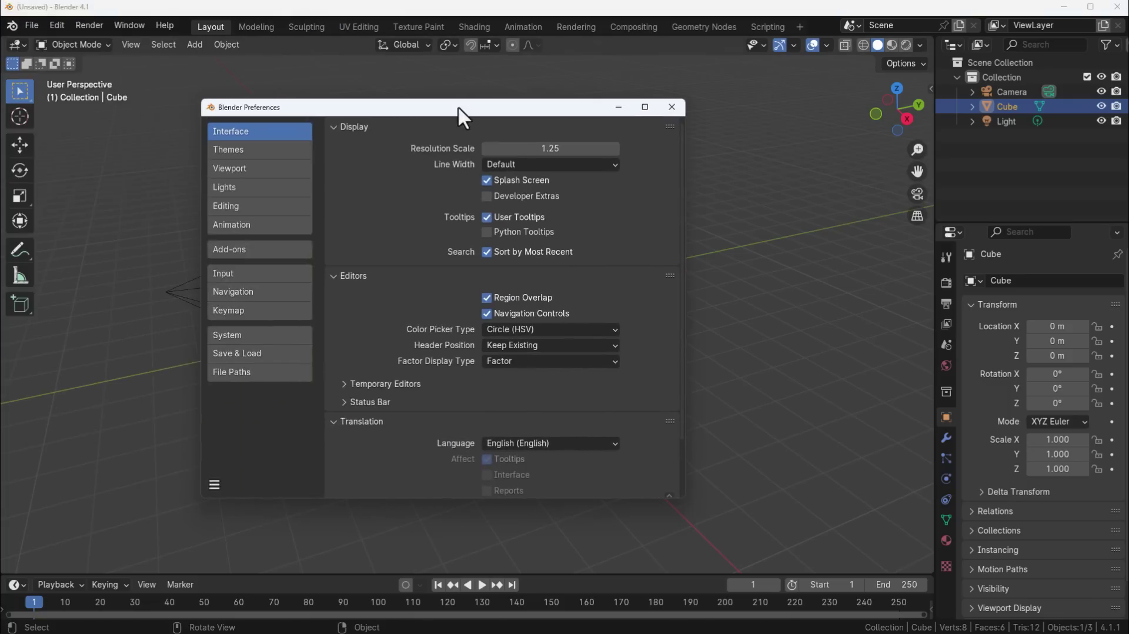
left_click(234, 251)
left_click(584, 128)
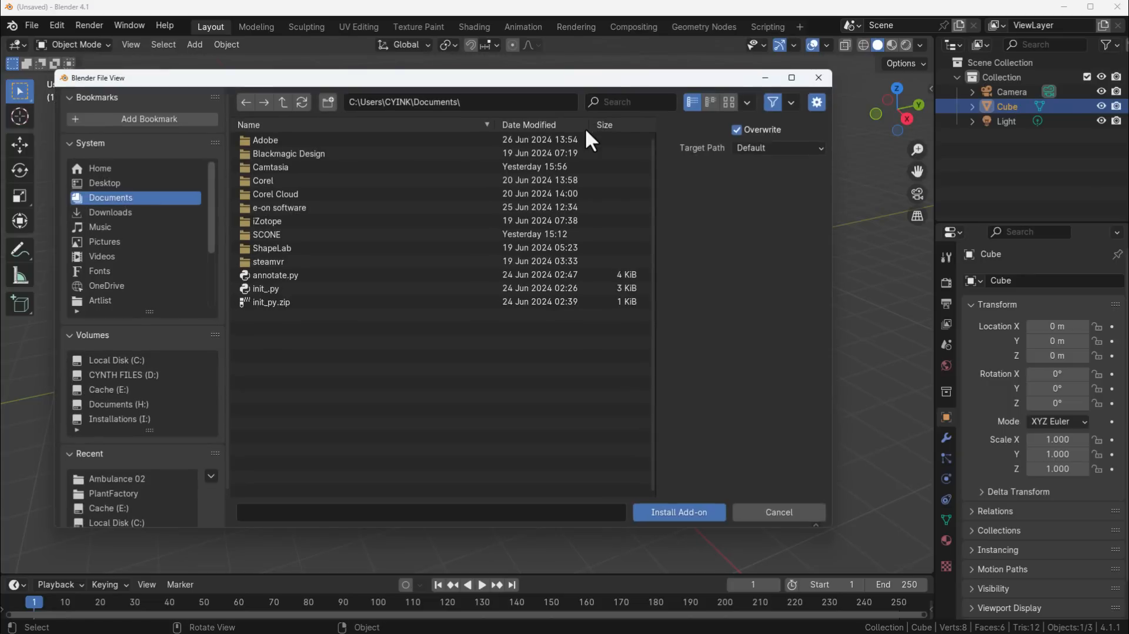
left_click(779, 513)
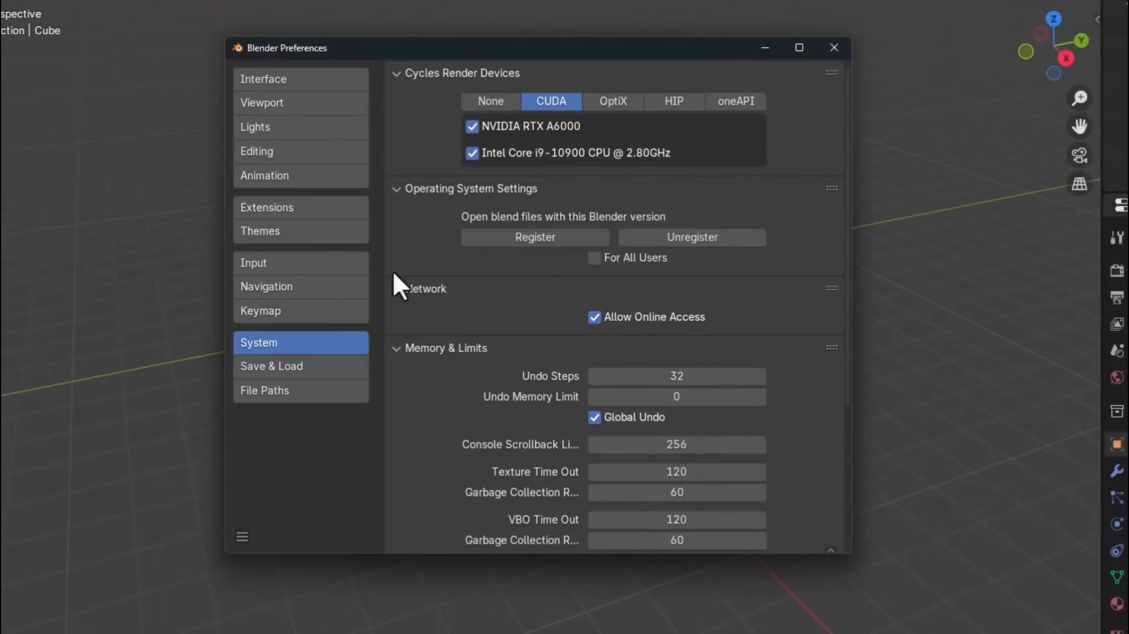
In the Extensions tab, filter the list to Themes and then back to Add-ons.
left_click(291, 211)
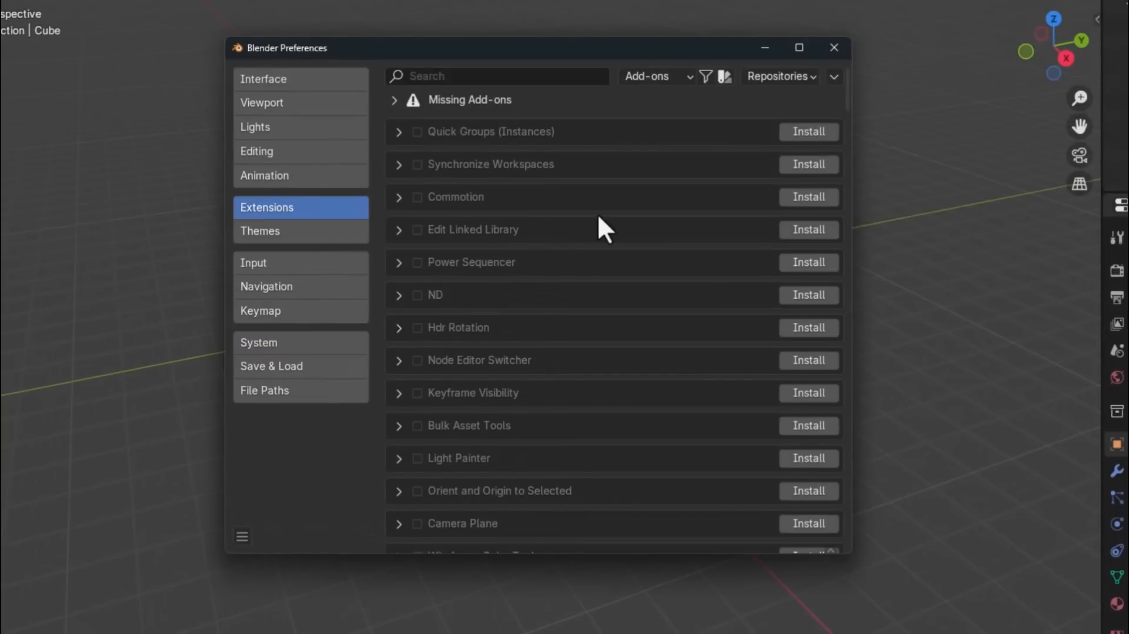
left_click(655, 80)
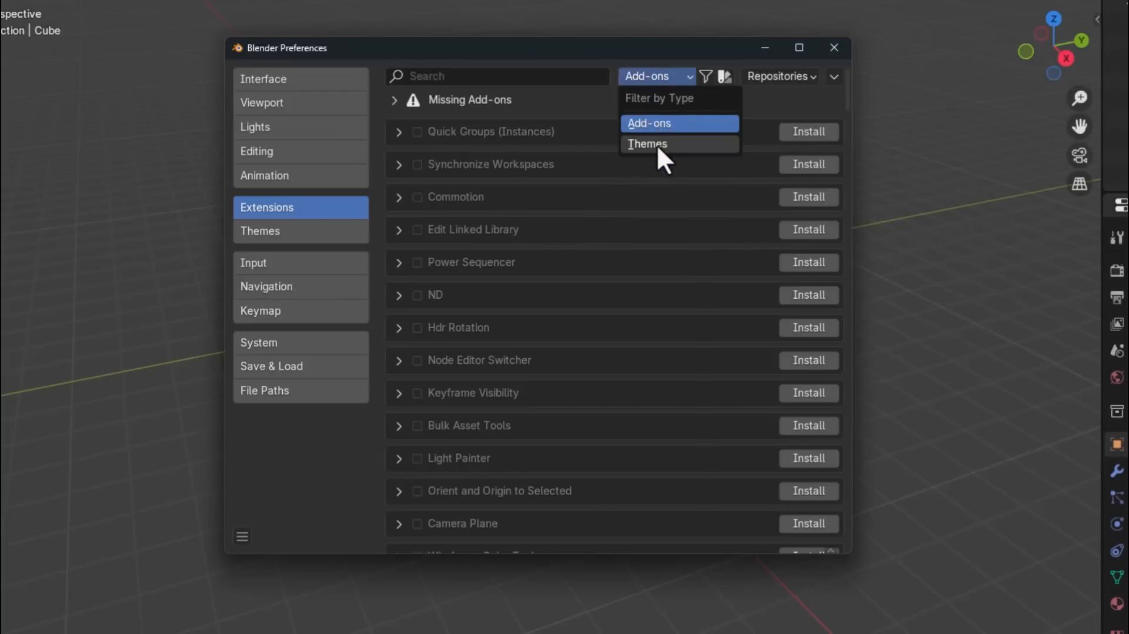
left_click(656, 144)
left_click(660, 77)
left_click(664, 122)
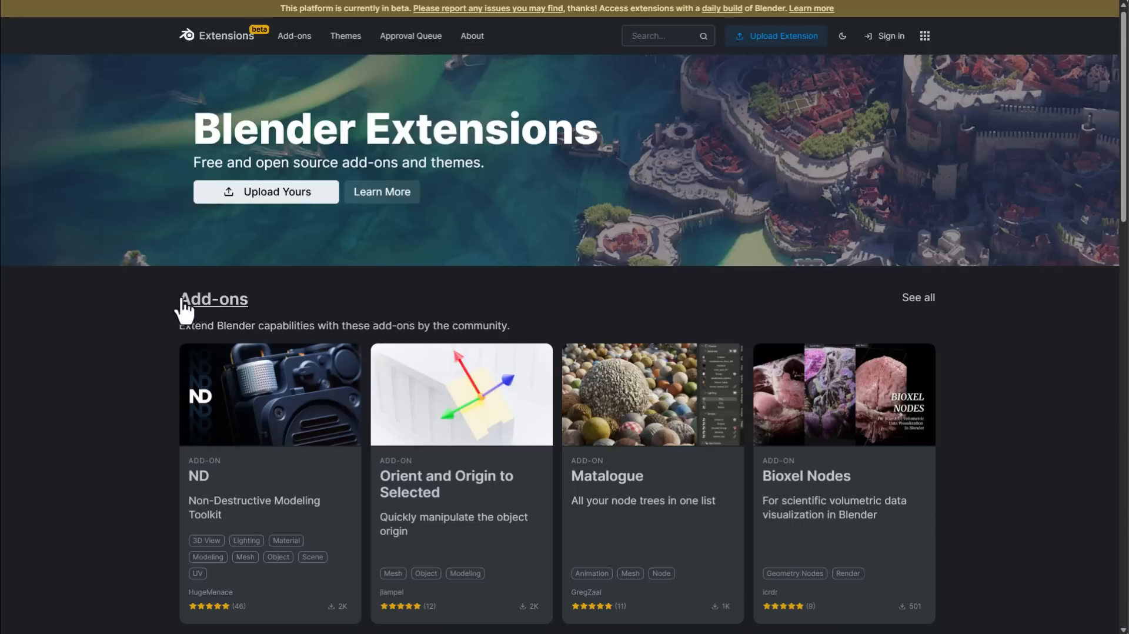
On the ND add-on page, choose Get Add-on and drag its drag-and-drop box toward Blender.
left_click(269, 419)
scroll(565, 354, "down", 3)
left_click(930, 410)
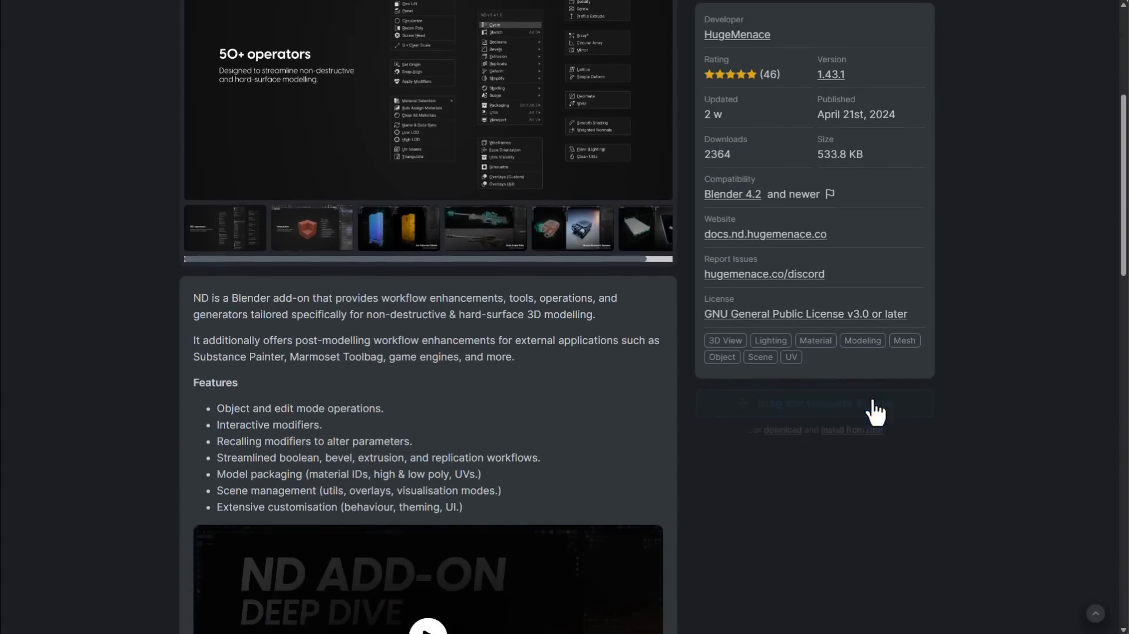
mouse_move(759, 403)
left_mouse_down()
mouse_move(450, 425)
mouse_move(501, 432)
left_mouse_up()
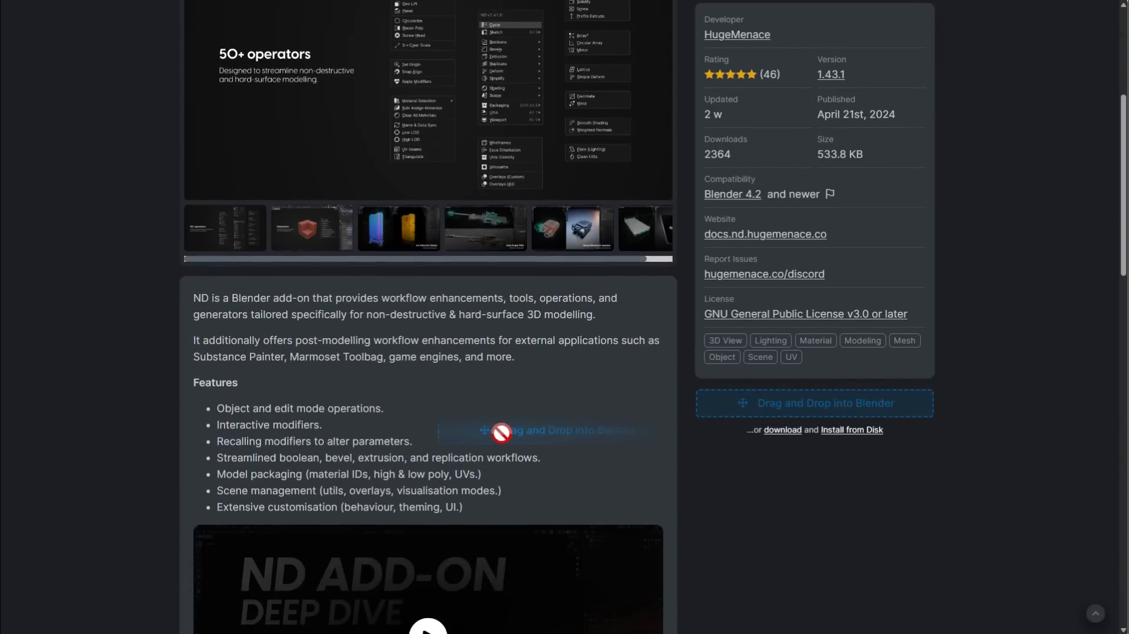
left_click_drag(413, 418, 784, 488)
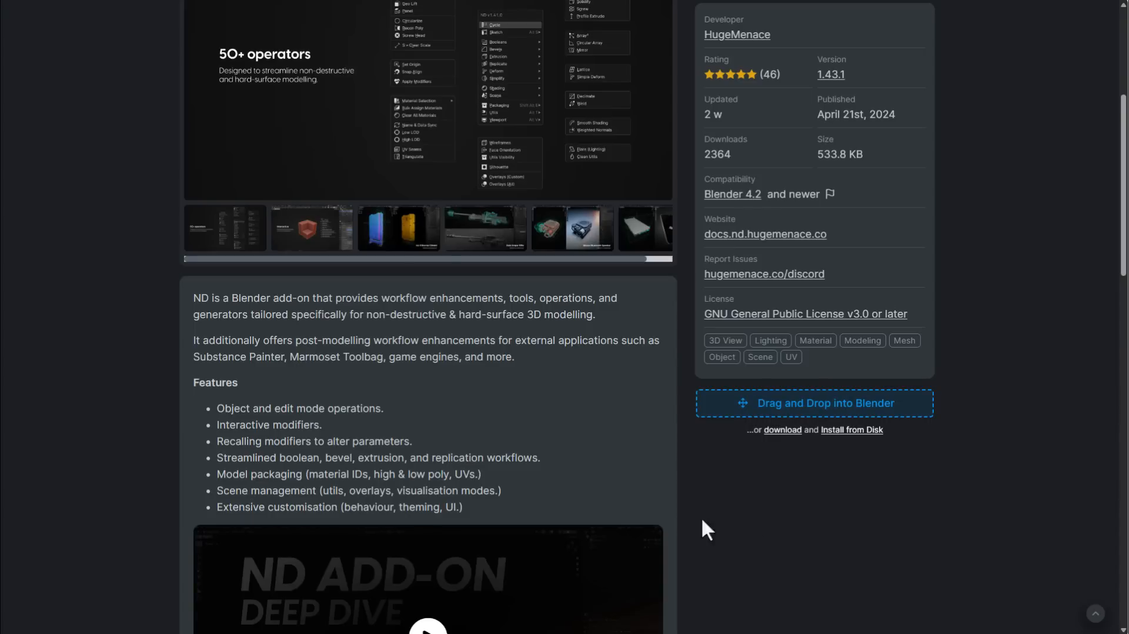
scroll(701, 517, "up", 5)
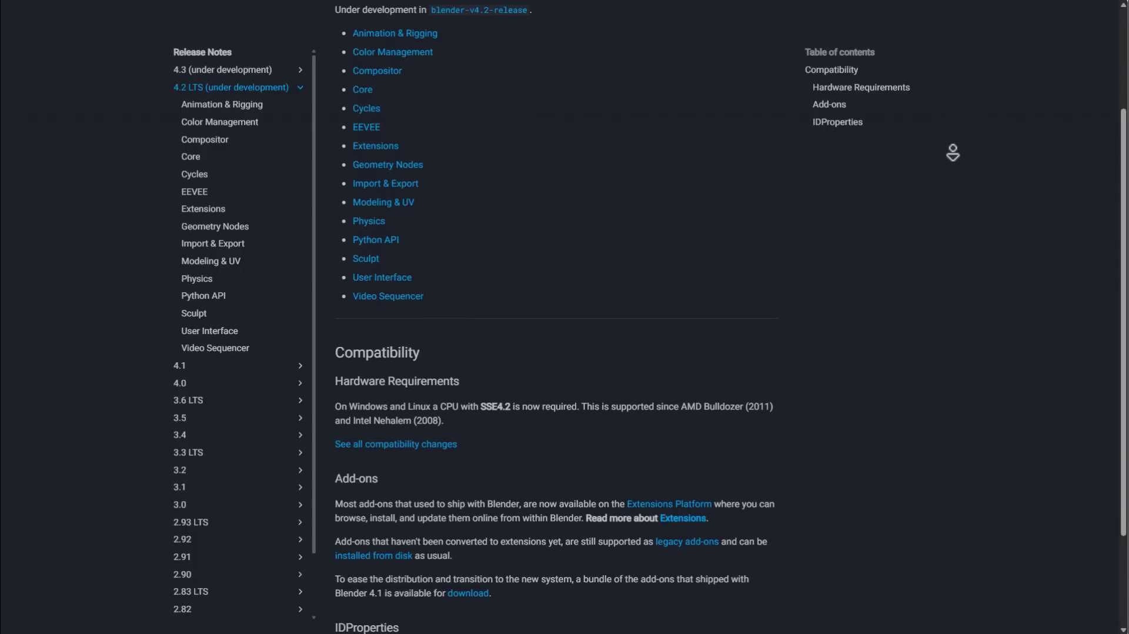
scroll(953, 153, "down", 2)
scroll(953, 153, "down", 2)
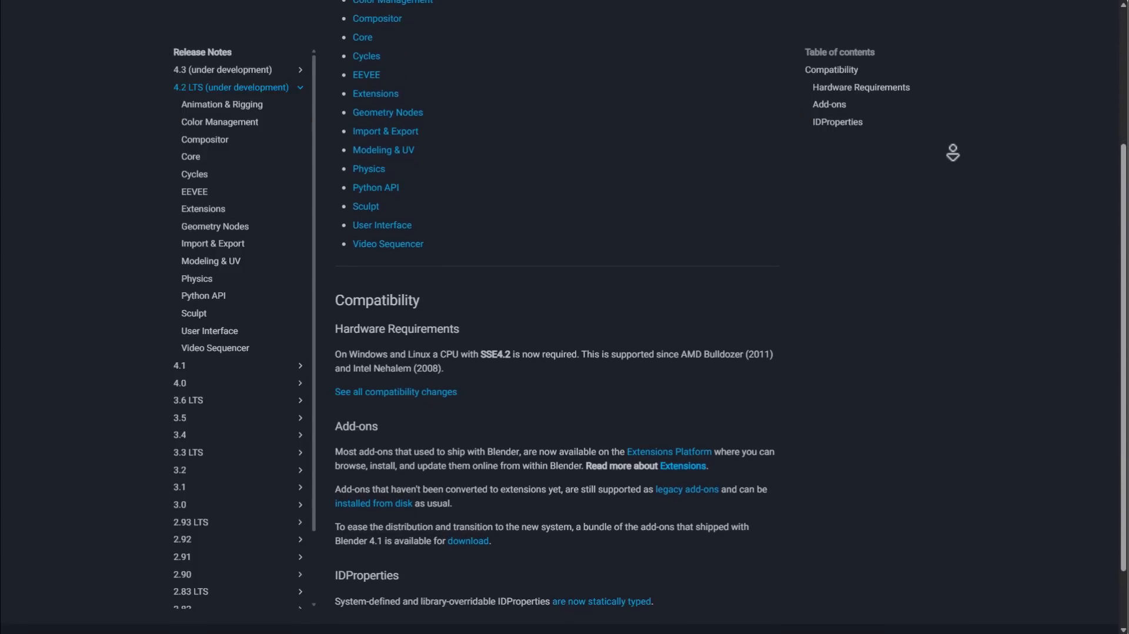
Stop the auto-scroll and highlight the legacy add-ons sentence in the 4.2 notes.
left_click(823, 379)
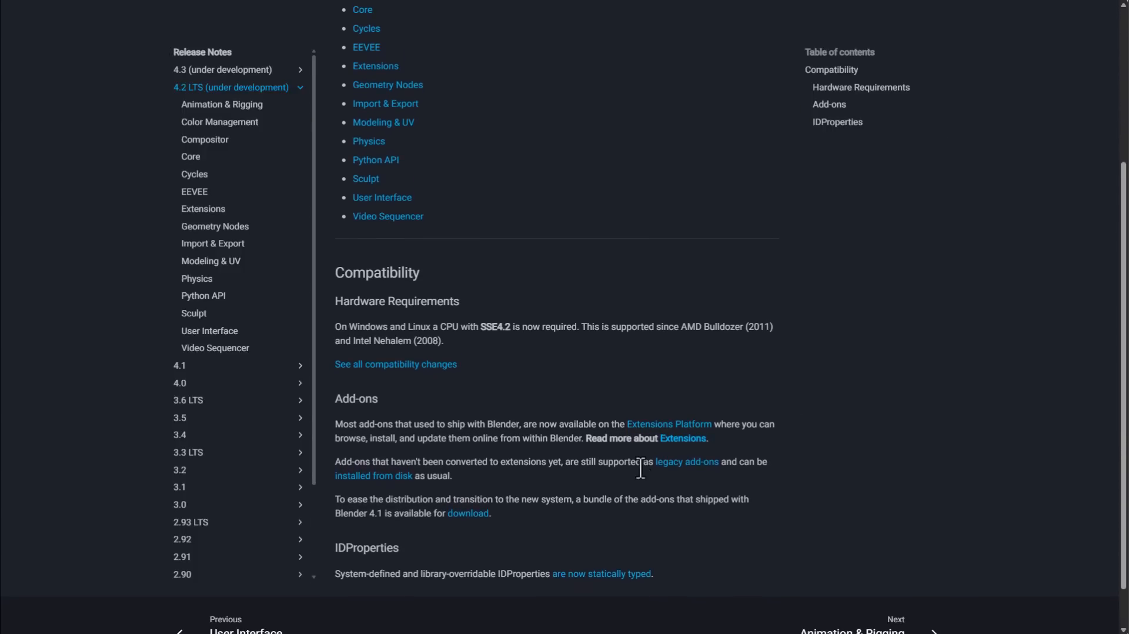
mouse_move(644, 469)
left_mouse_down()
mouse_move(352, 481)
mouse_move(451, 481)
left_mouse_up()
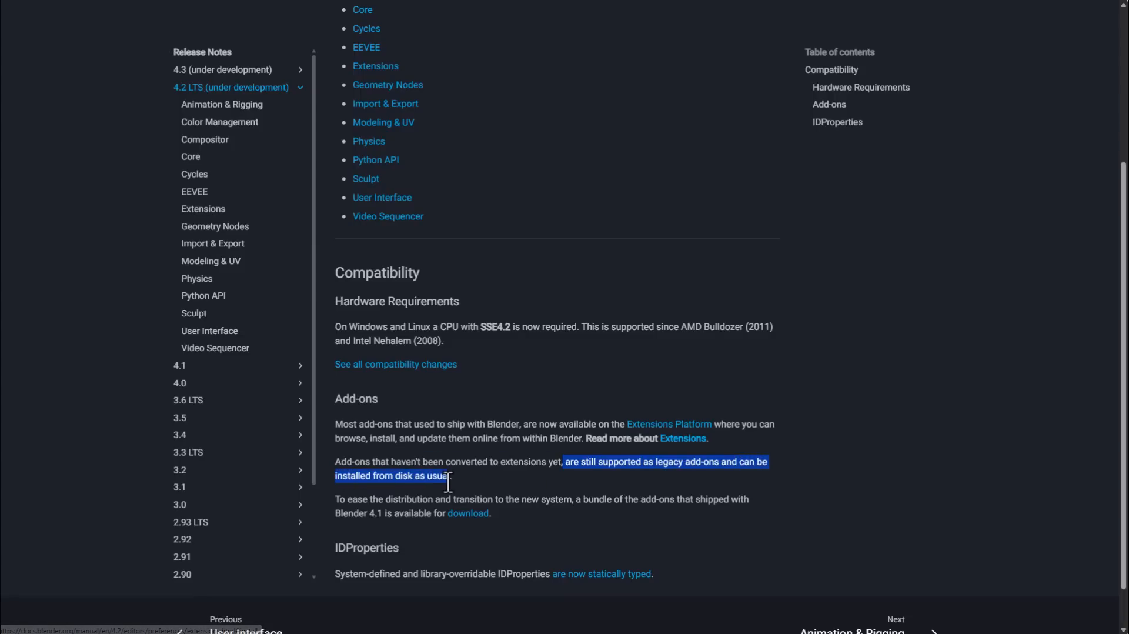
left_click(617, 513)
scroll(746, 542, "up", 5)
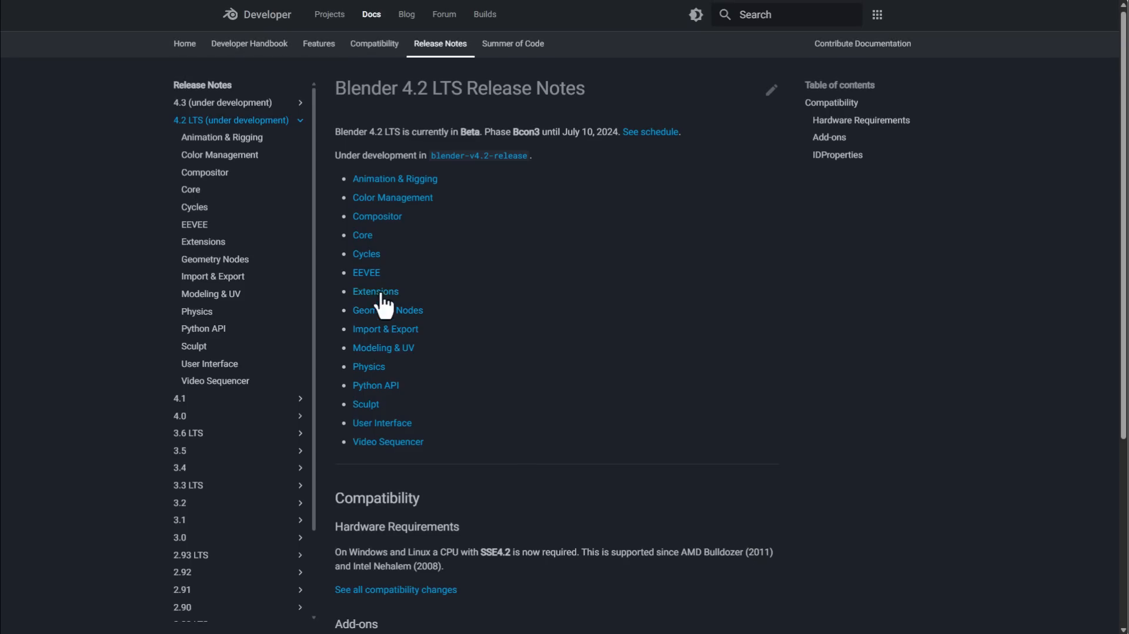
Visit the 4.2 Extensions release notes, return, and show the 4.2 LTS release schedule.
left_click(376, 291)
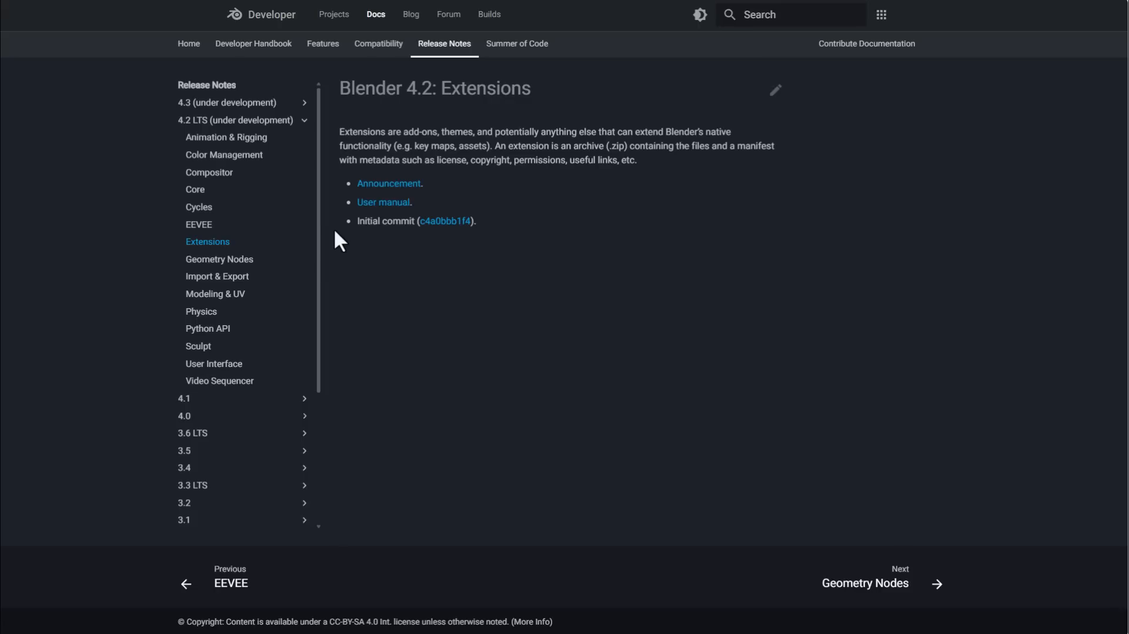
key("alt+Left")
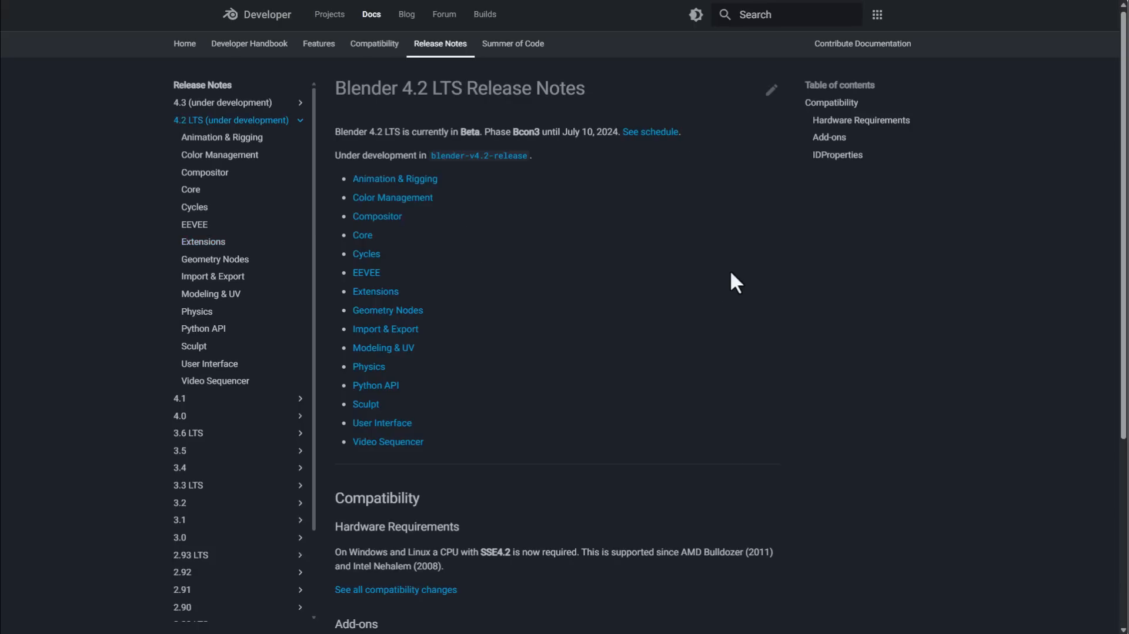
left_click(651, 134)
scroll(941, 203, "down", 1)
scroll(941, 203, "down", 1)
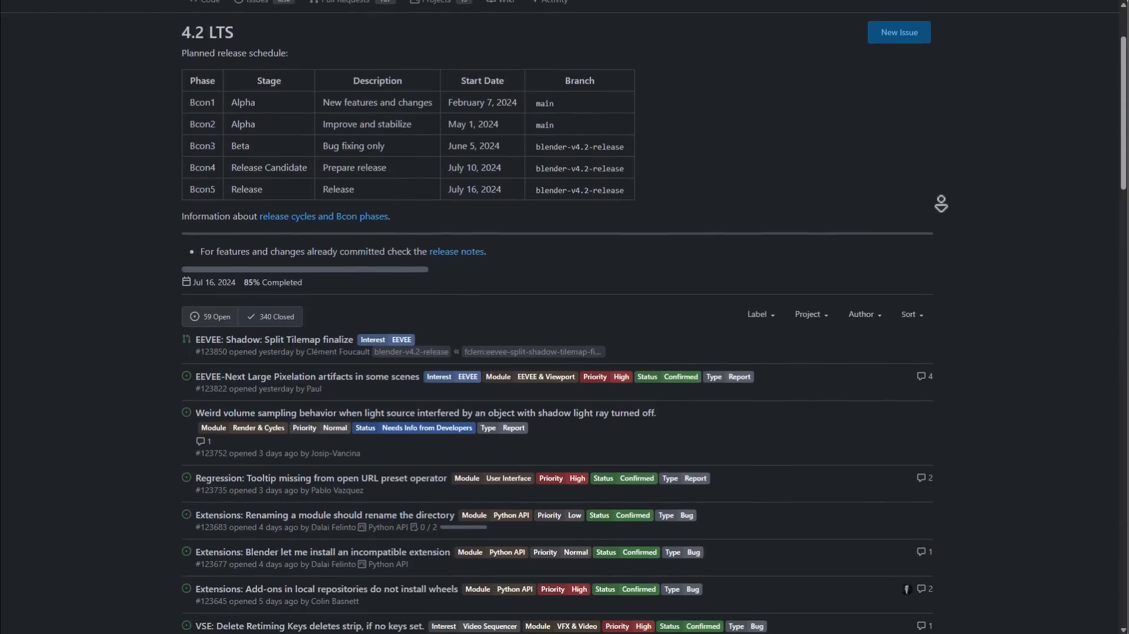
scroll(941, 203, "down", 1)
scroll(941, 203, "down", 1)
scroll(941, 203, "down", 1)
scroll(941, 203, "down", 1)
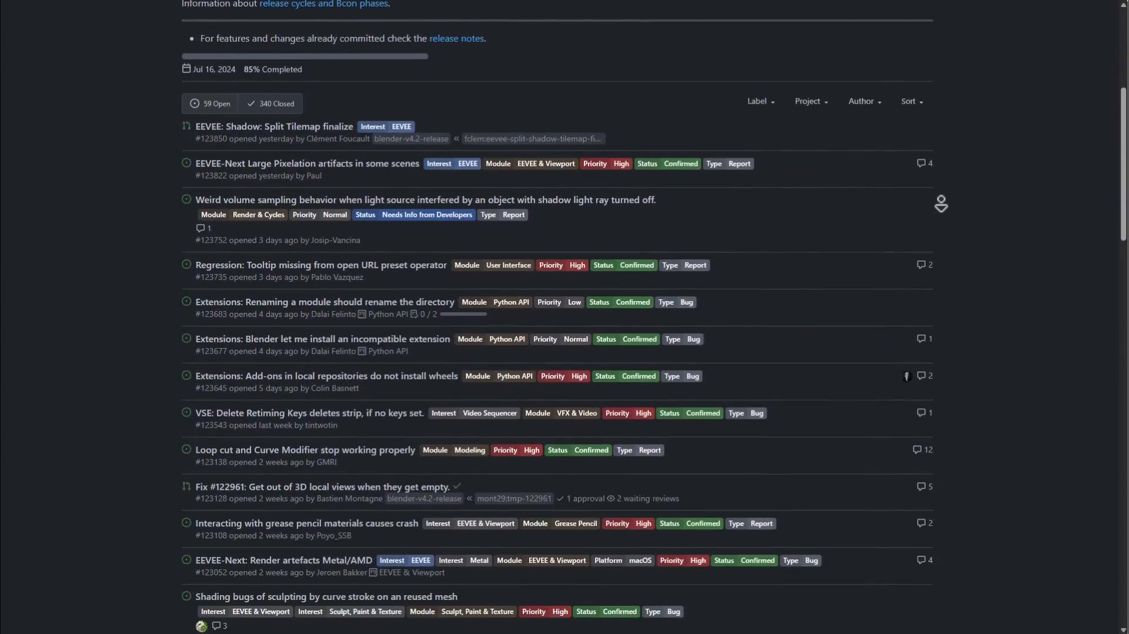
scroll(941, 203, "down", 1)
scroll(941, 203, "down", 1)
scroll(941, 203, "down", 1)
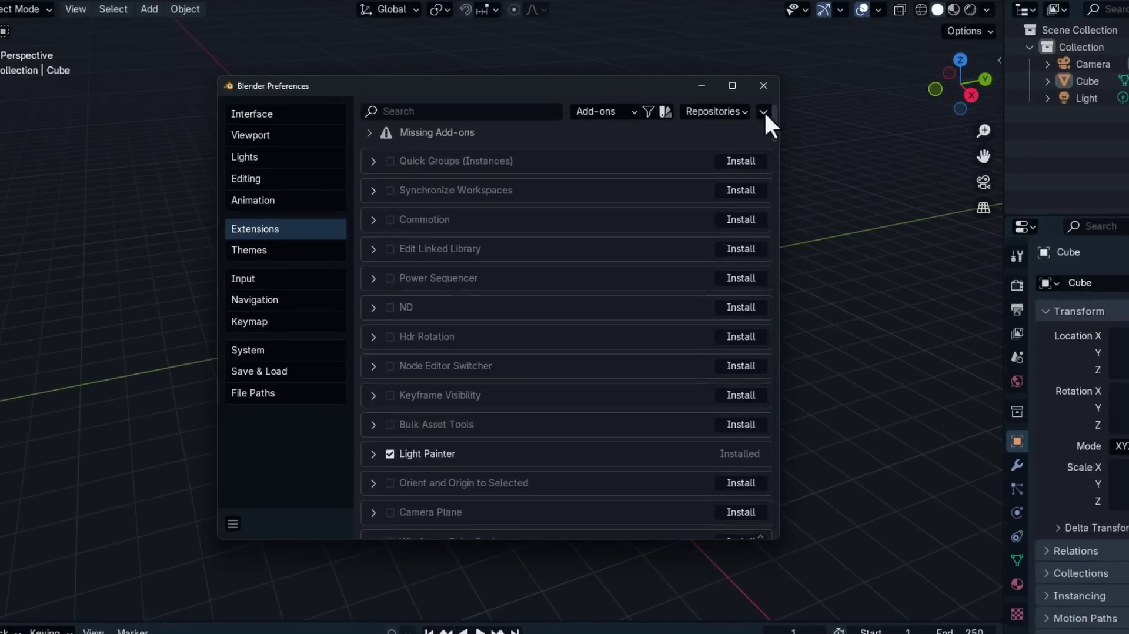
Expand the Missing Add-ons list and review the install/update menu and the repositories popover.
left_click(724, 130)
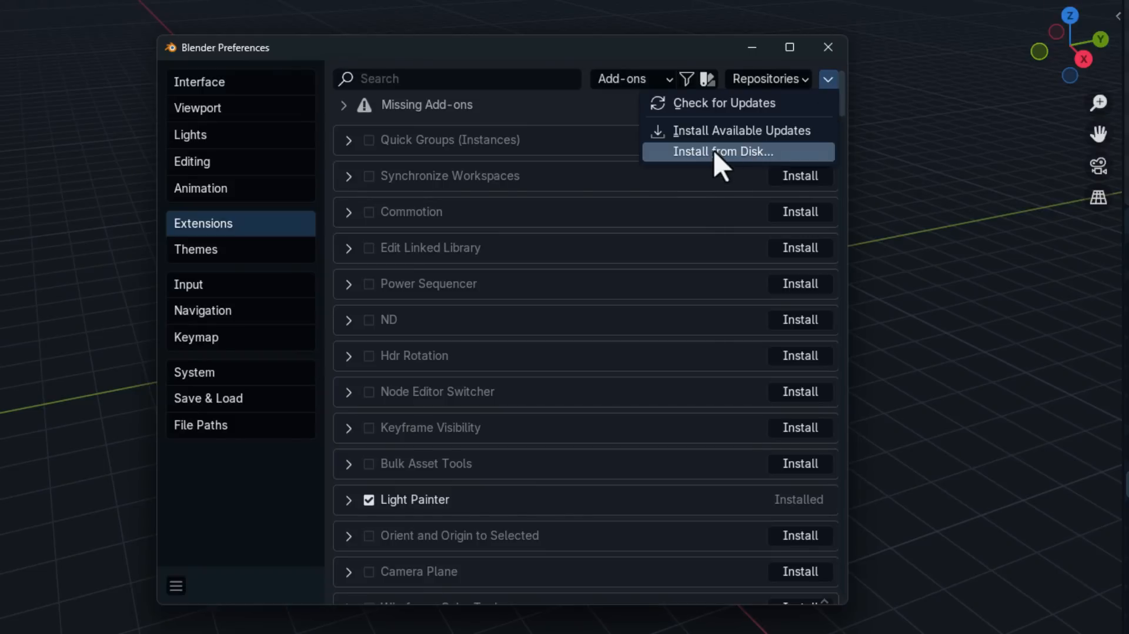
left_click(560, 105)
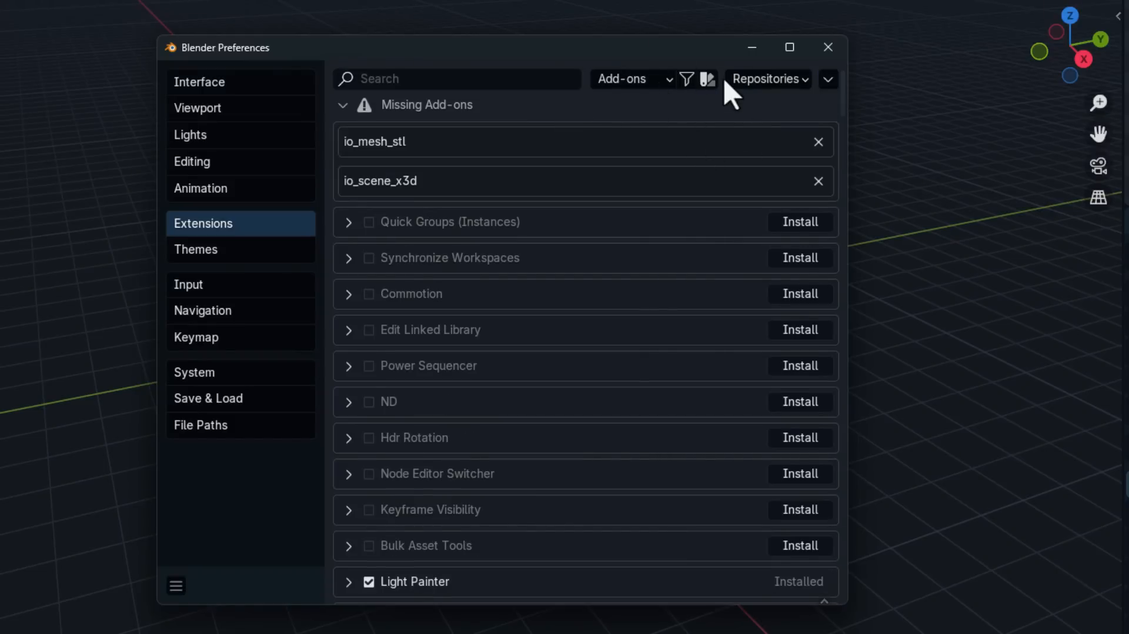
left_click(827, 79)
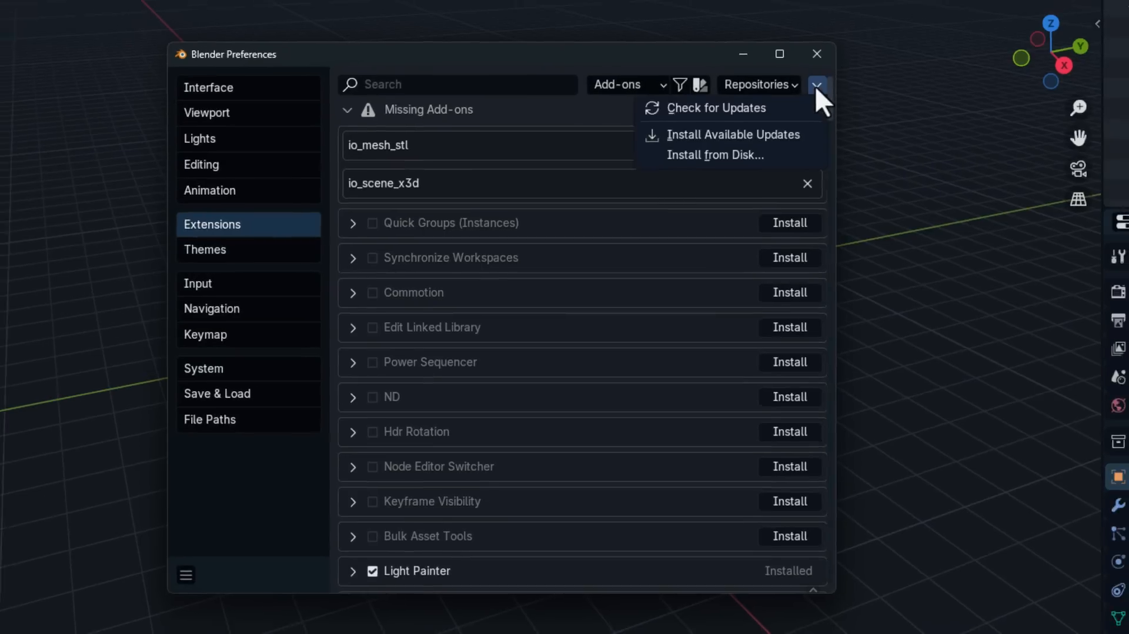
left_click(756, 81)
left_click(739, 123)
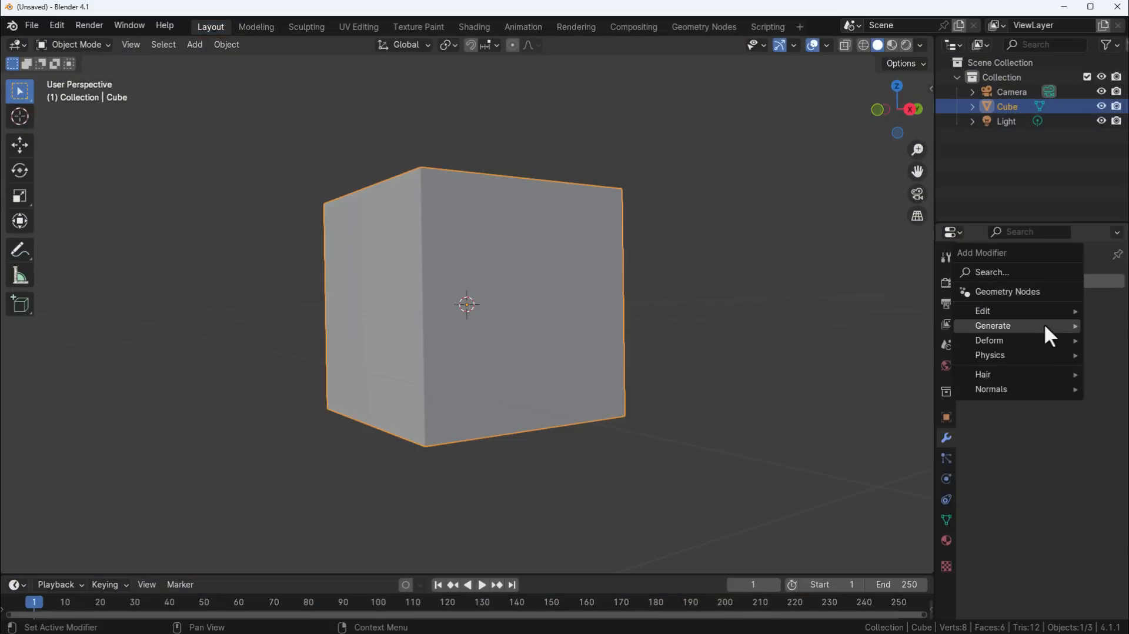
mouse_move(990, 355)
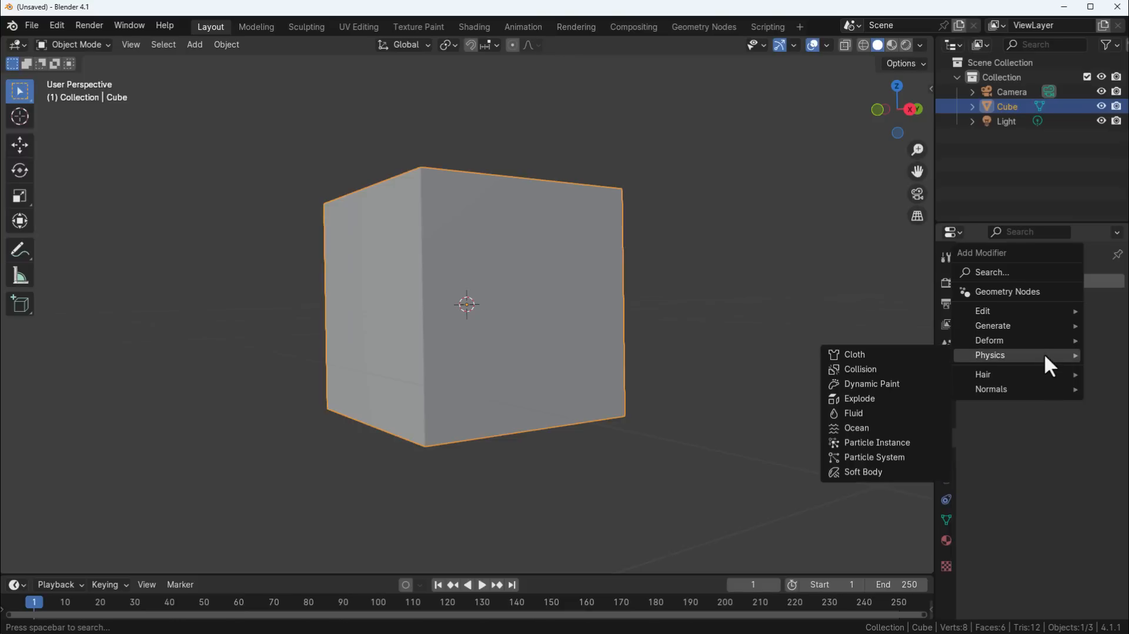
mouse_move(1015, 374)
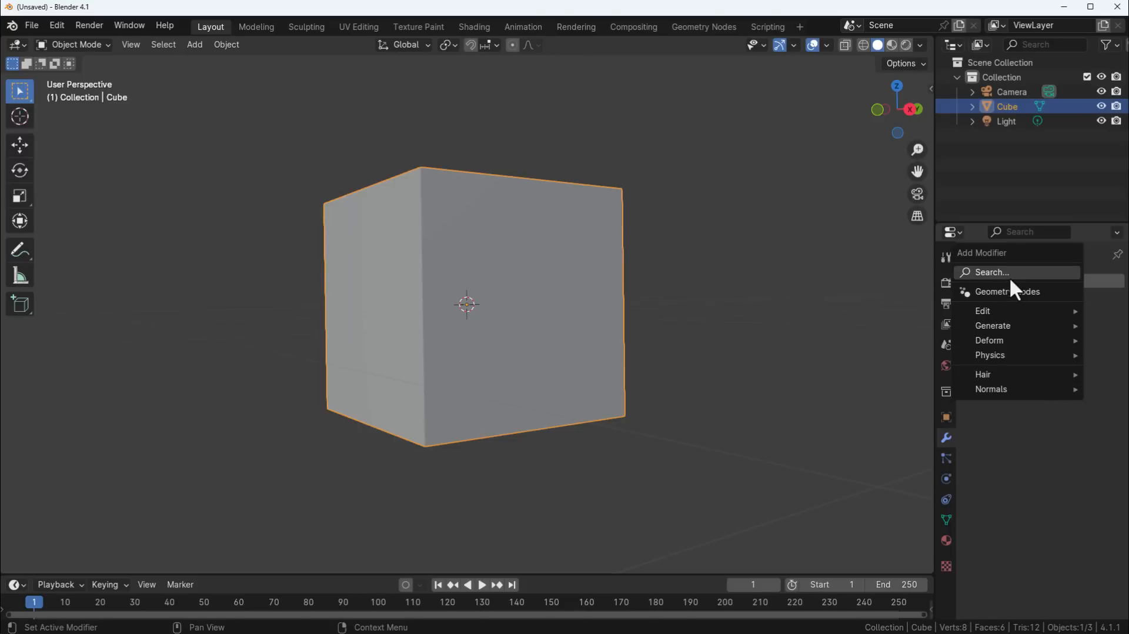
Add Simple Deform and Subdivision modifiers, move Subdivision first and set the twist angle to 360°.
left_click(1007, 273)
type("deform")
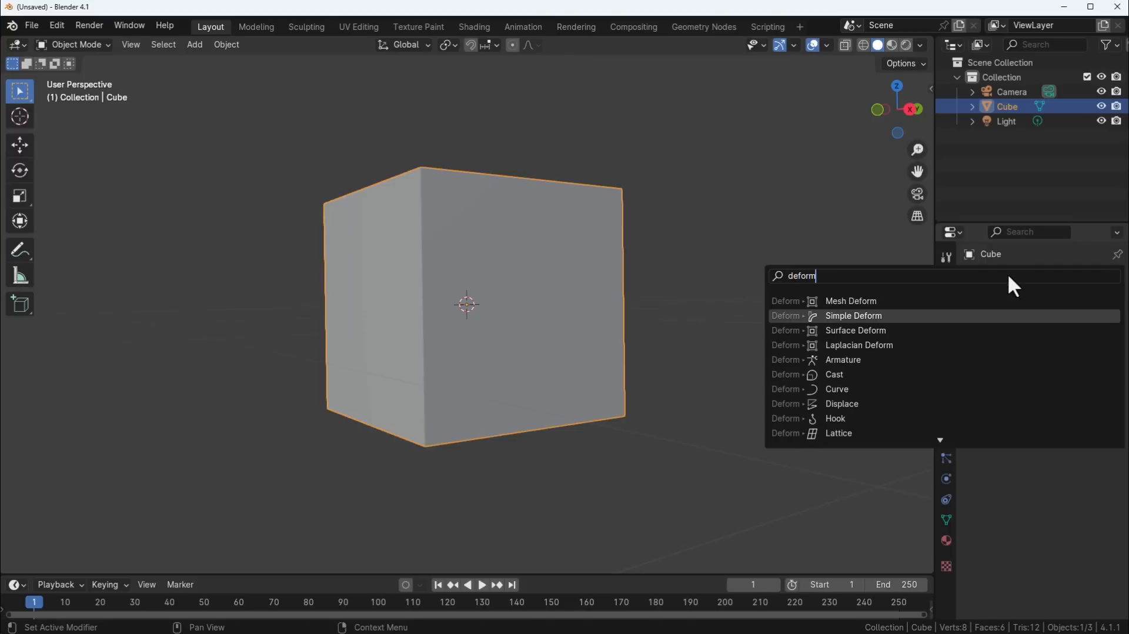
key("Return")
scroll(429, 308, "down", 3)
scroll(485, 321, "up", 4)
key("ctrl+4")
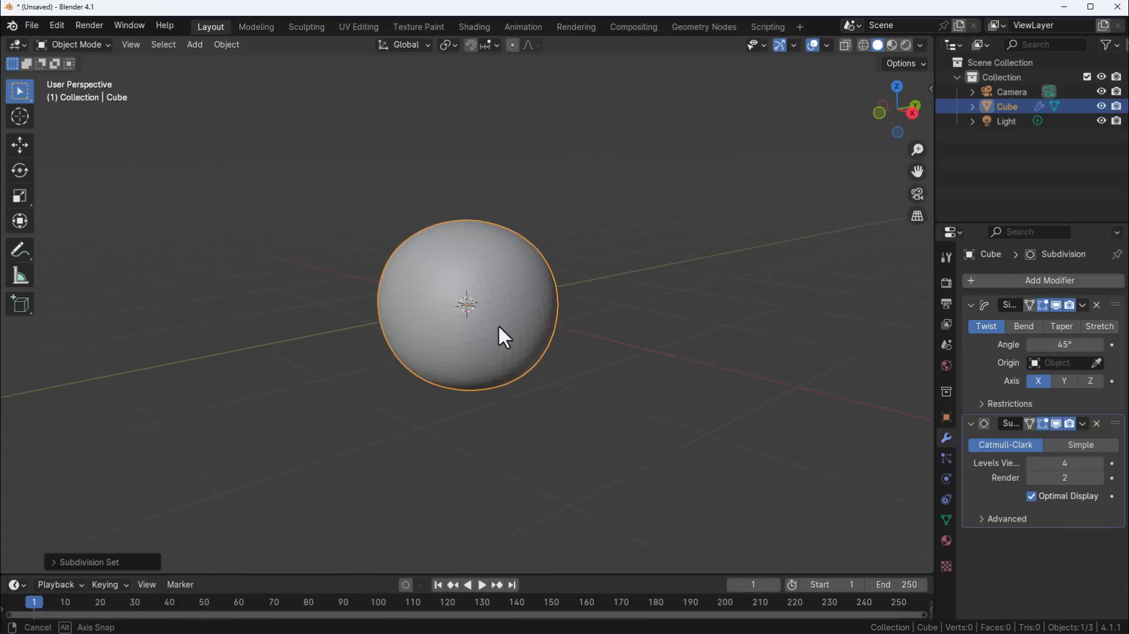
left_click_drag(1121, 422, 1121, 300)
double_click(1065, 463)
type("360")
key("Return")
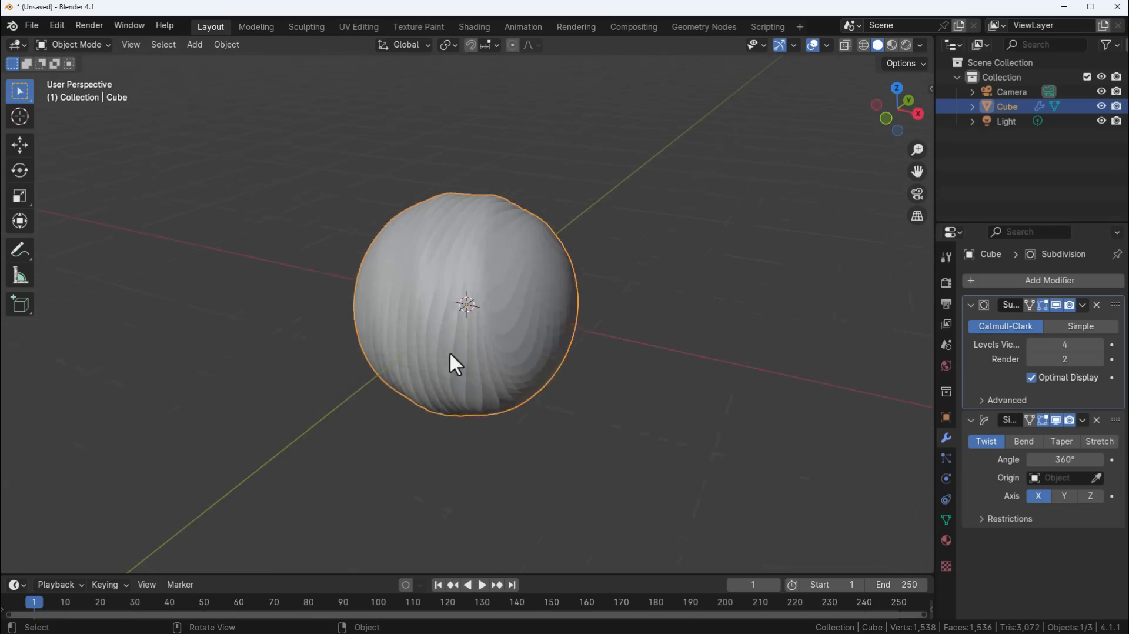
scroll(459, 362, "up", 3)
Add a Wireframe modifier to the twisted sphere and deselect it.
left_click(1050, 280)
type("wire")
key("Return")
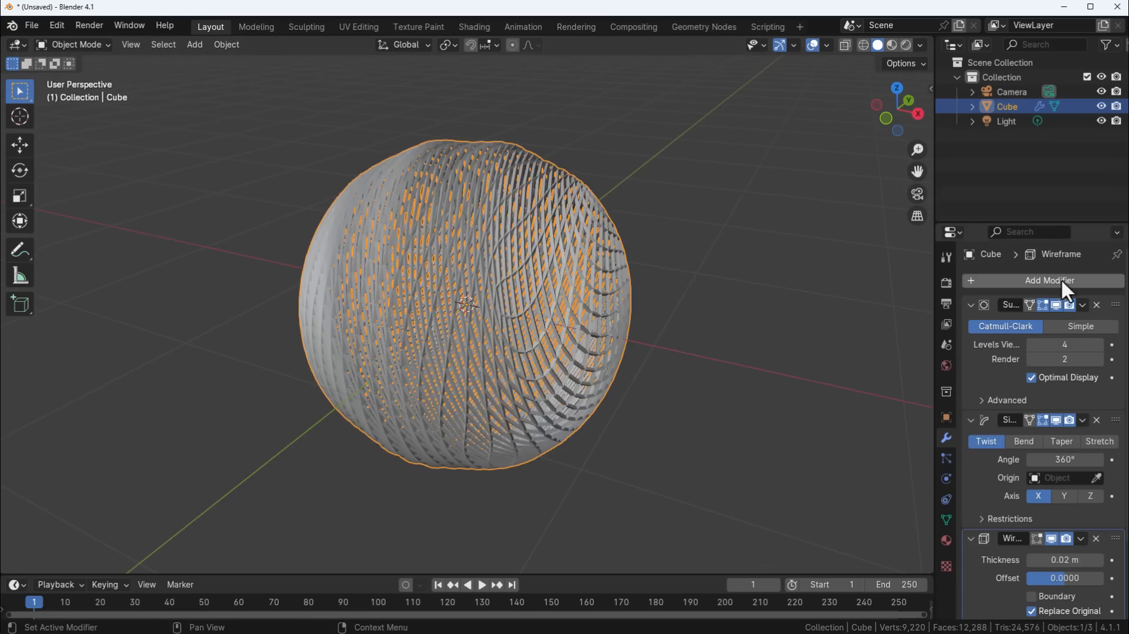
left_click(592, 233)
scroll(592, 233, "up", 5)
scroll(615, 282, "down", 3)
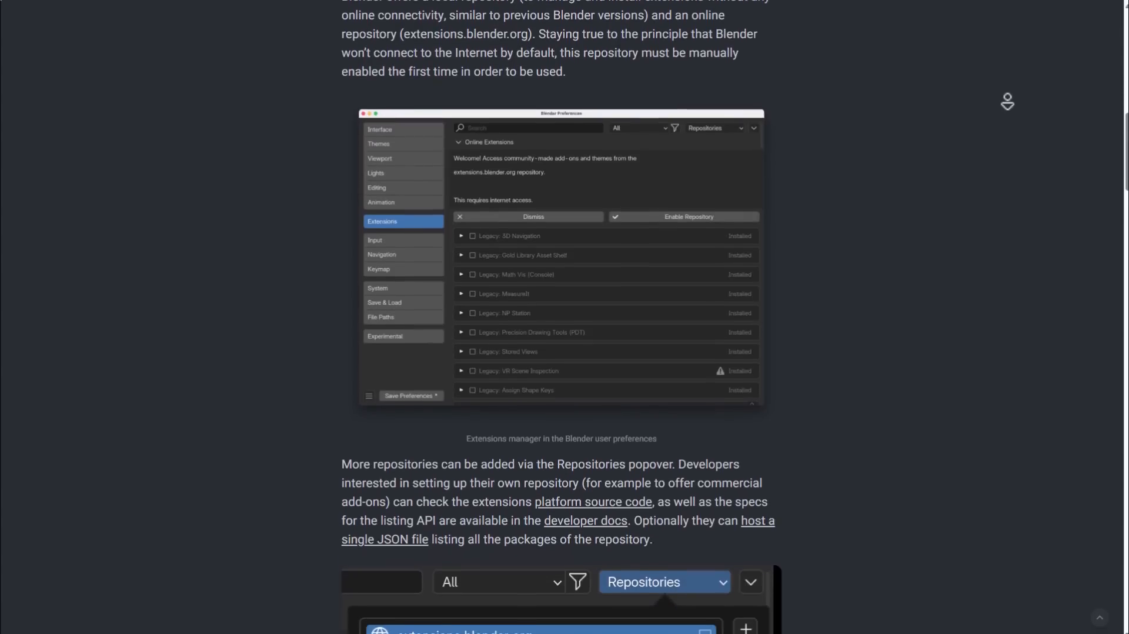
scroll(565, 318, "down", 3)
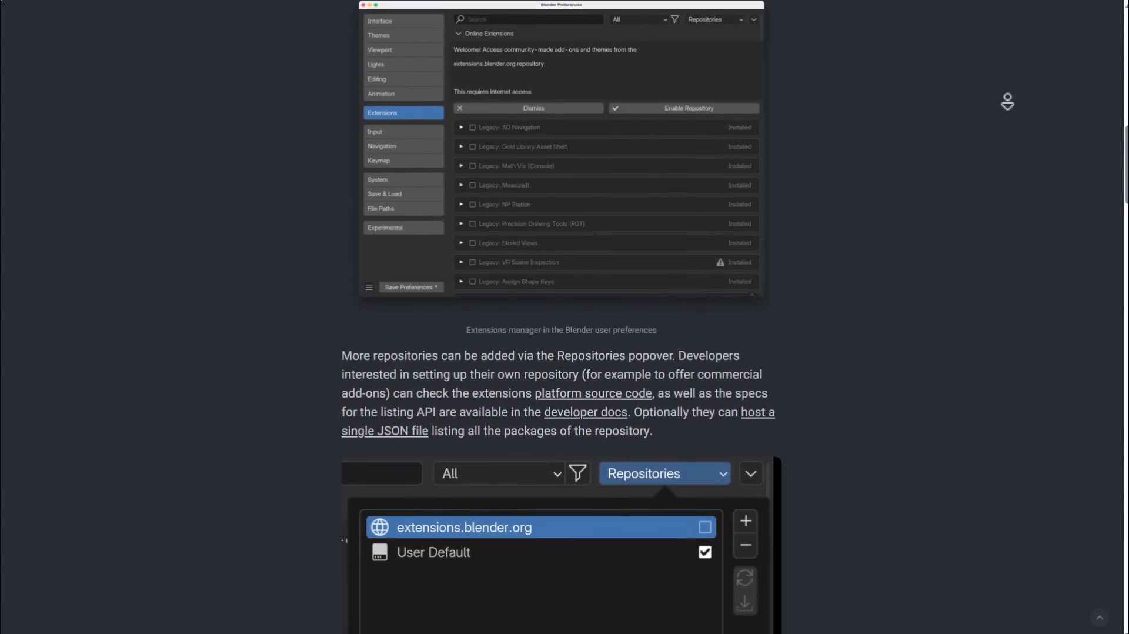
scroll(564, 318, "down", 1)
scroll(565, 318, "down", 1)
scroll(565, 318, "down", 1)
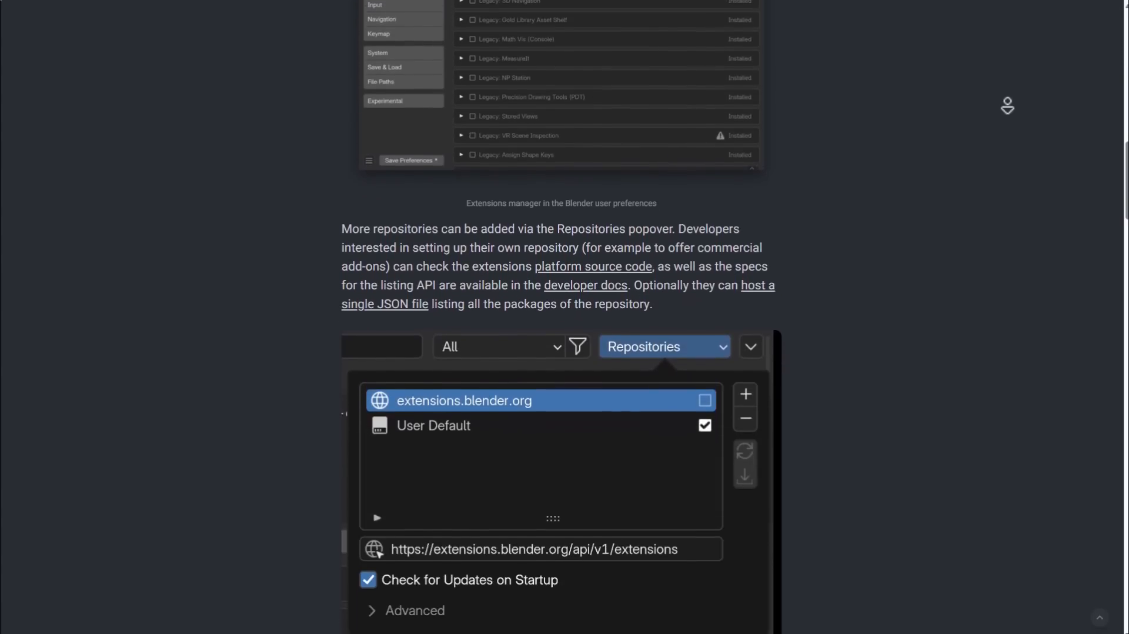
scroll(564, 318, "down", 1)
scroll(565, 318, "down", 1)
scroll(564, 319, "down", 1)
scroll(565, 318, "down", 1)
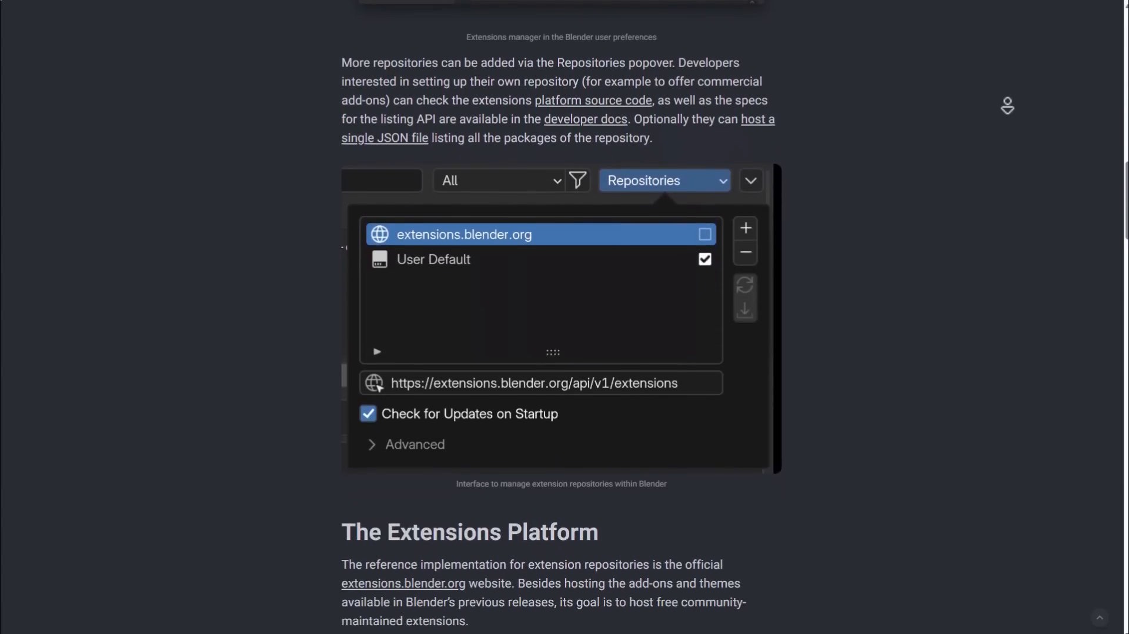
scroll(565, 318, "down", 1)
scroll(565, 318, "down", 1)
scroll(565, 319, "down", 1)
scroll(564, 318, "down", 1)
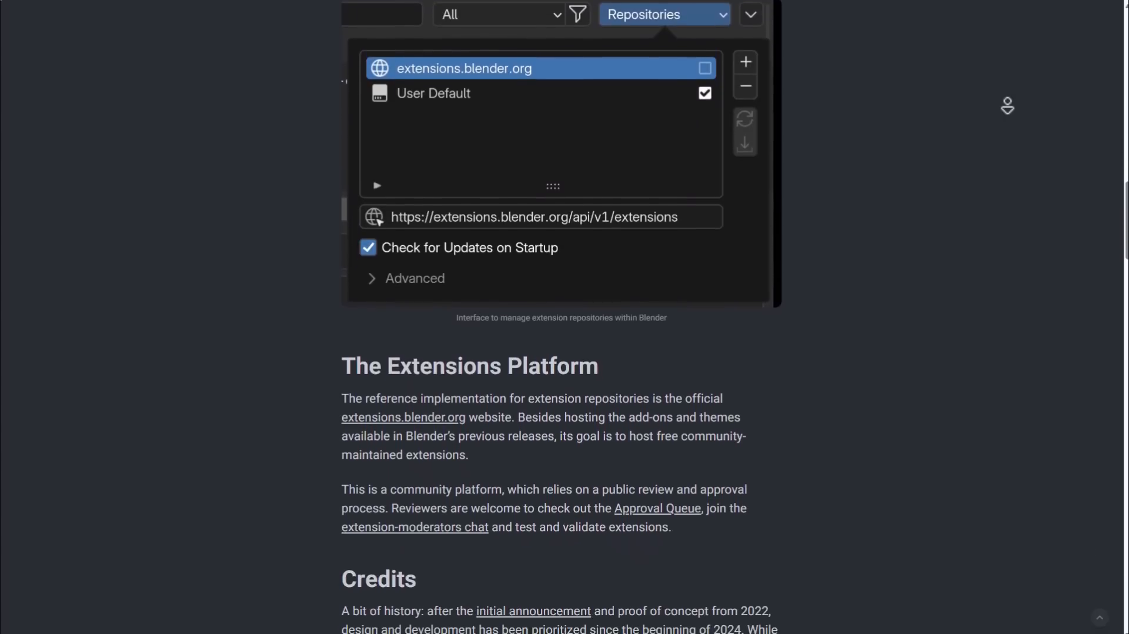
scroll(565, 319, "down", 1)
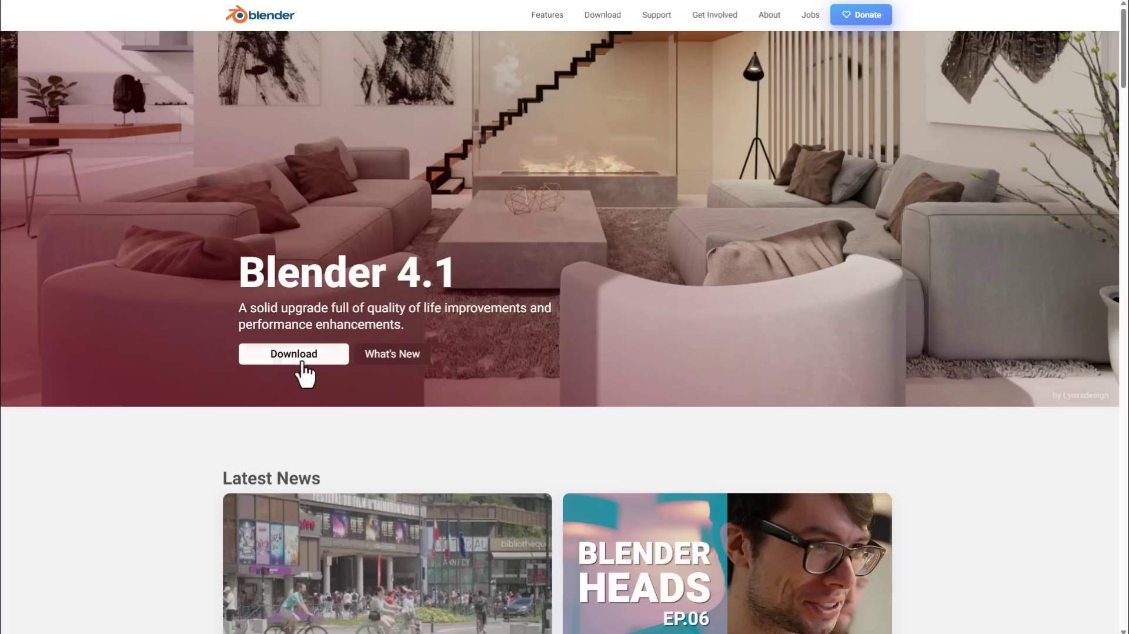
From the blender.org download page, choose Download Blender Experimental for the daily builds.
left_click(300, 353)
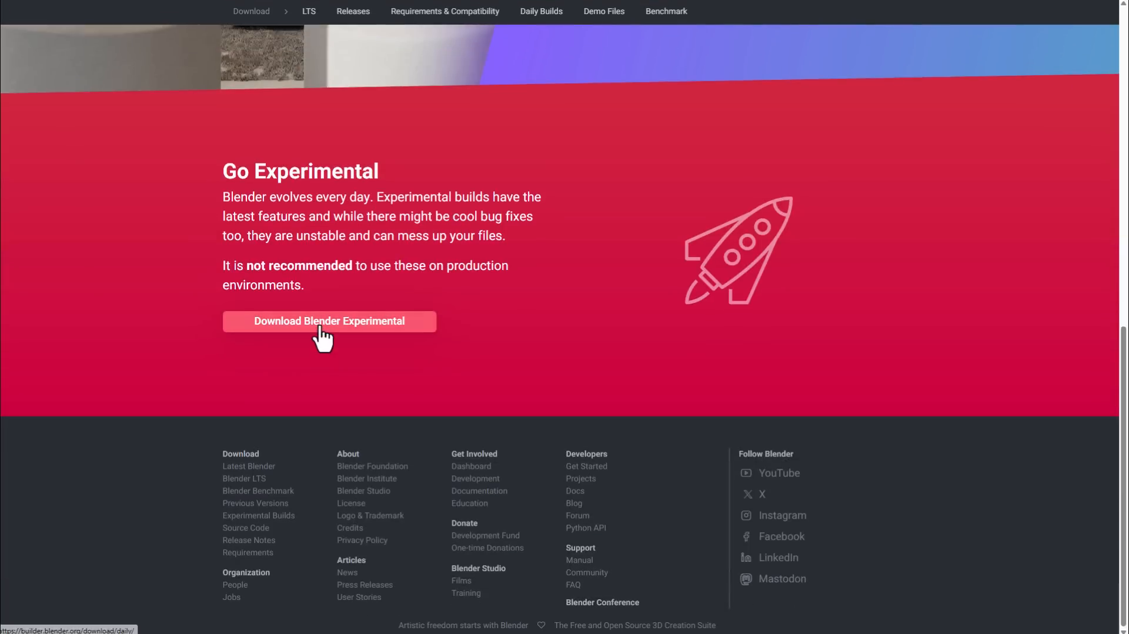
left_click(325, 322)
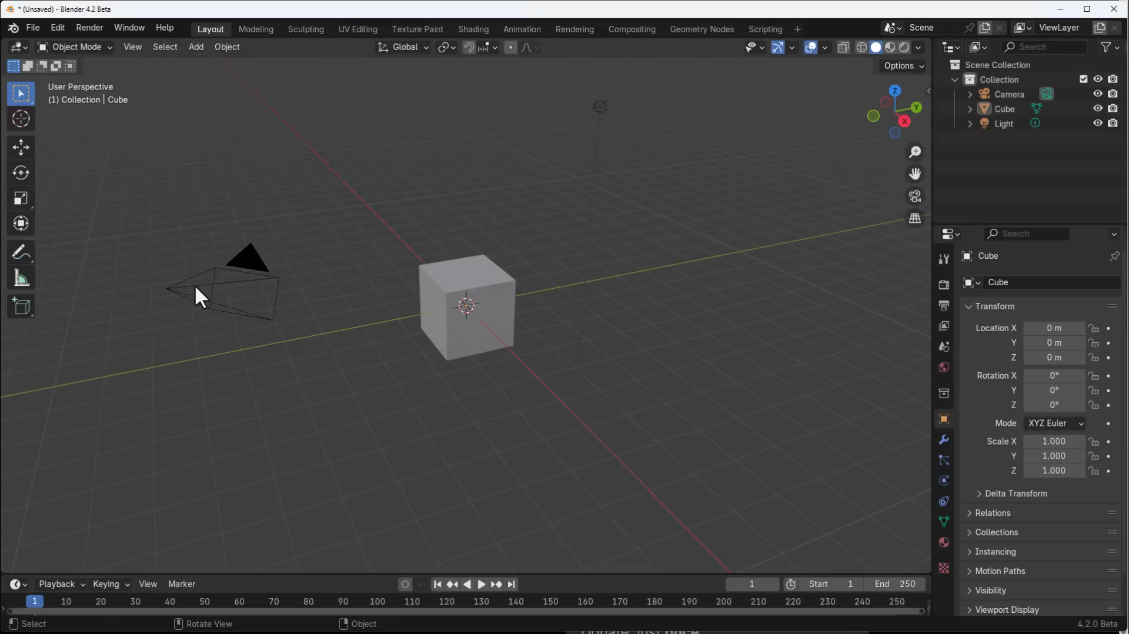
Show Blender 4.2 Beta's Preferences window and centre it on screen.
left_click(56, 26)
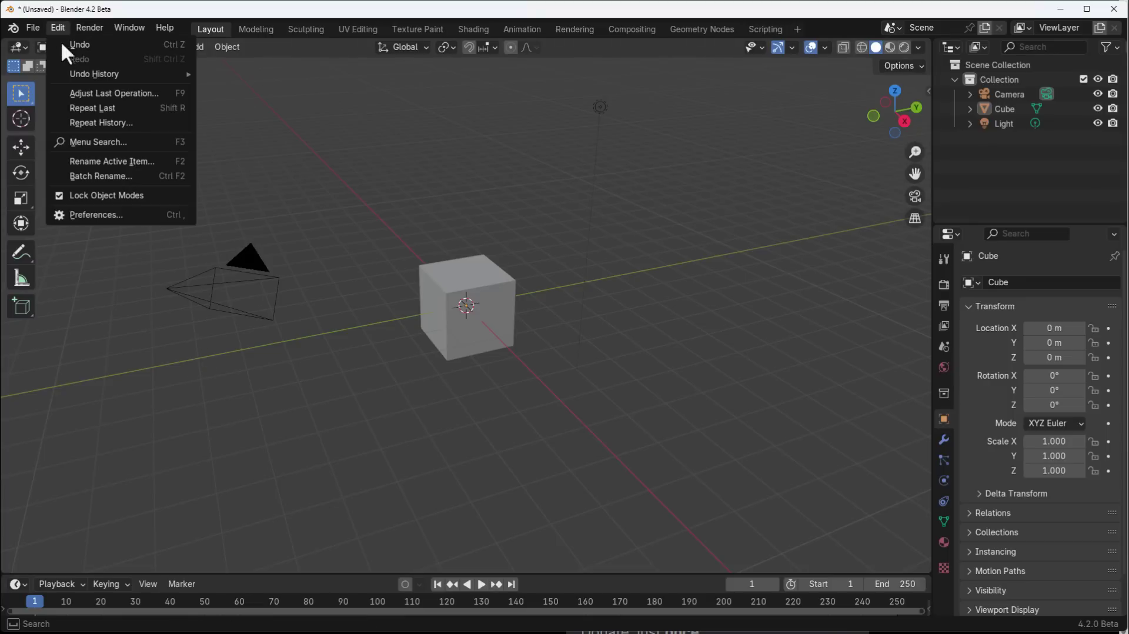
left_click(105, 215)
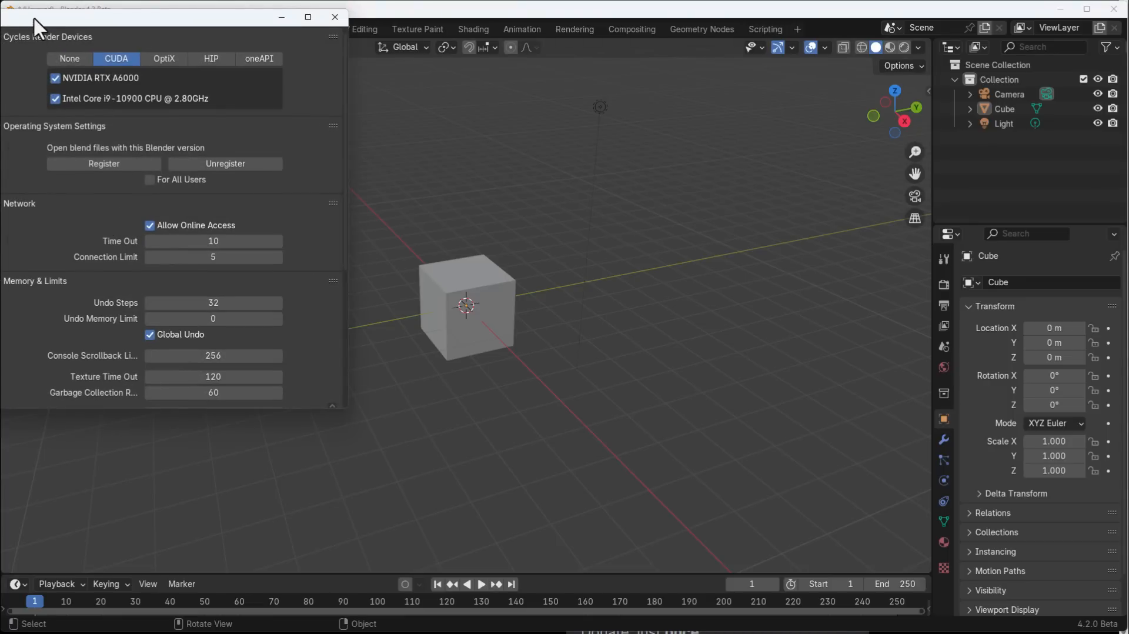
left_click_drag(35, 20, 376, 64)
Switch between the installed Add-ons list and the Get Extensions list twice.
left_click(301, 216)
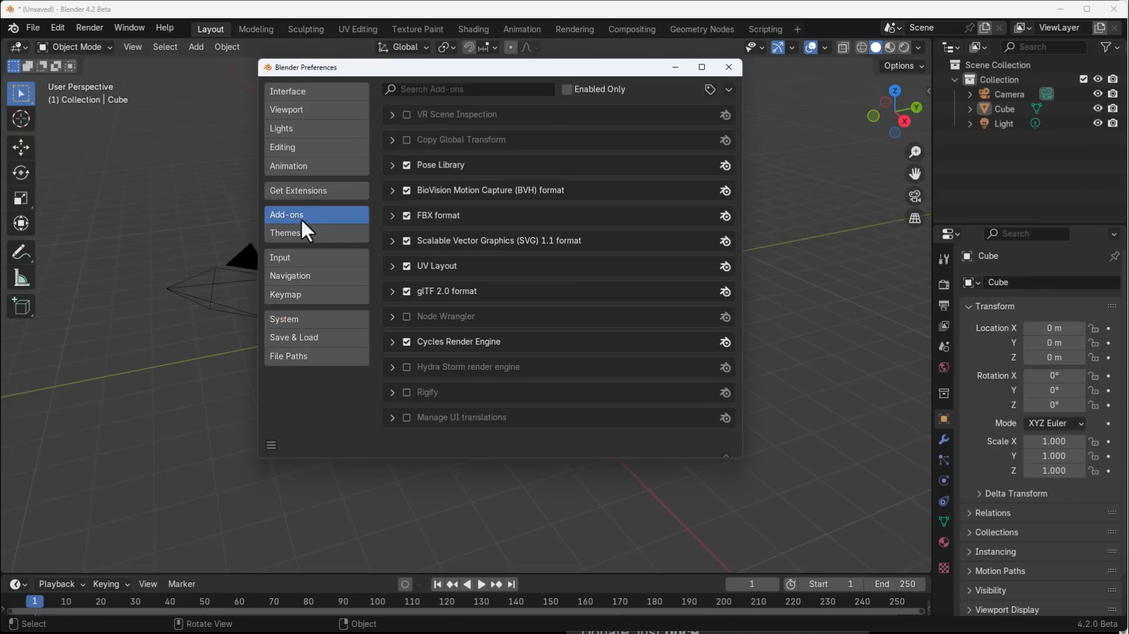
left_click(309, 191)
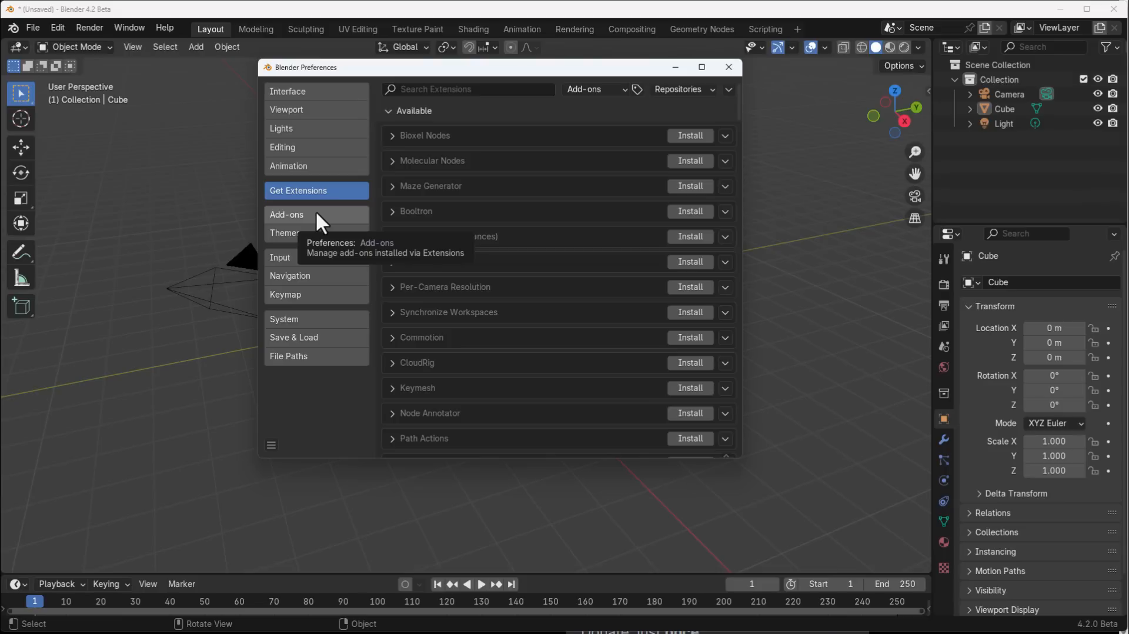
left_click(315, 210)
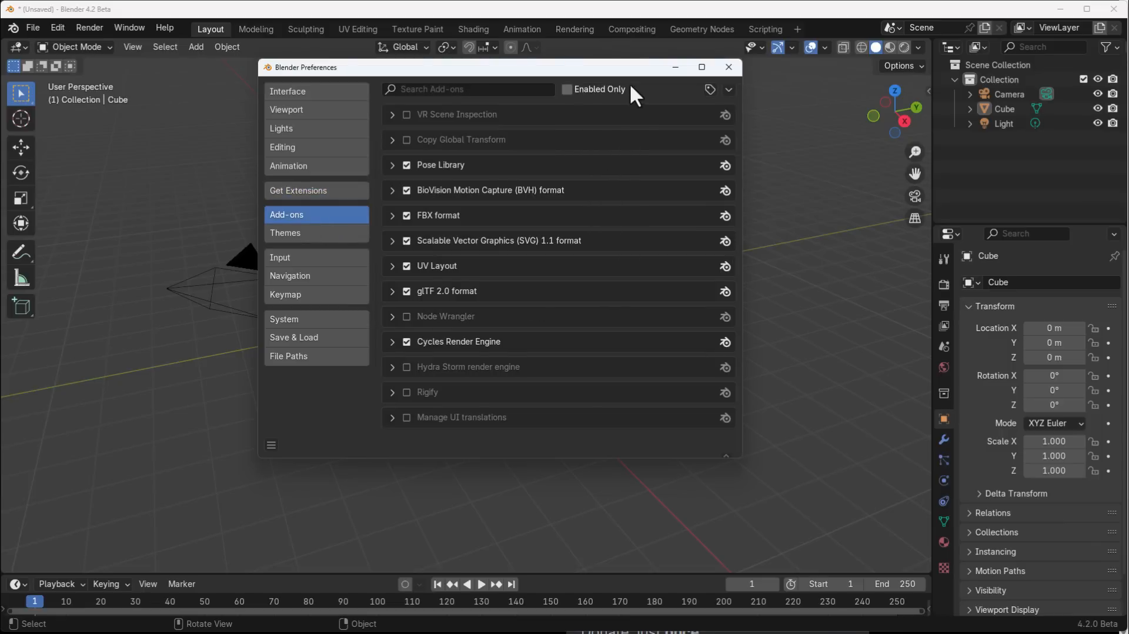
left_click(349, 195)
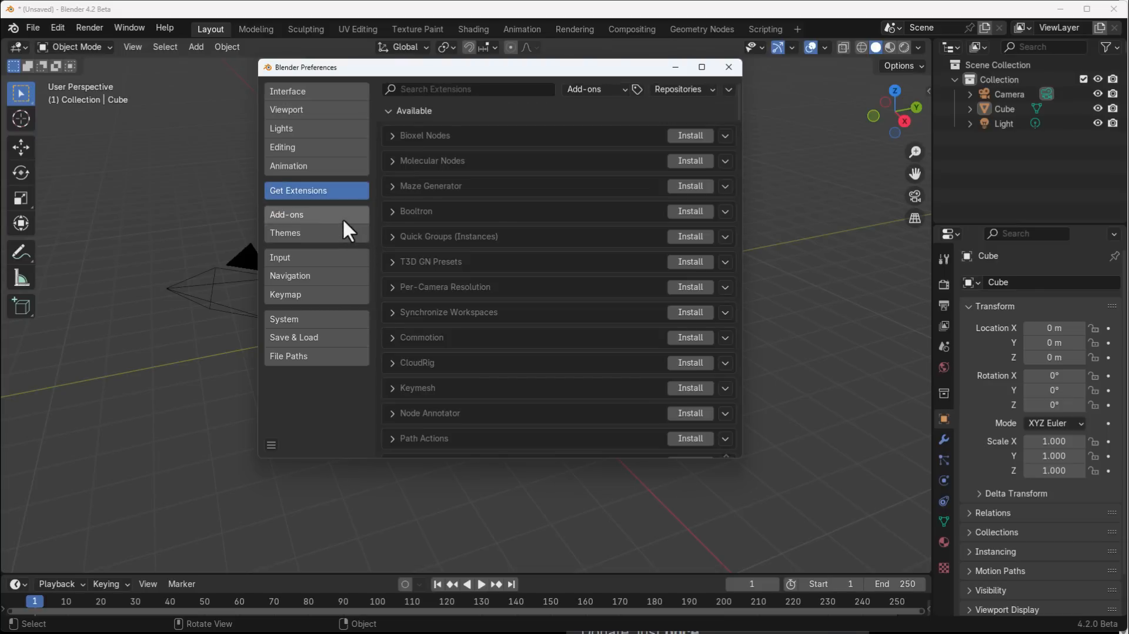
left_click(325, 214)
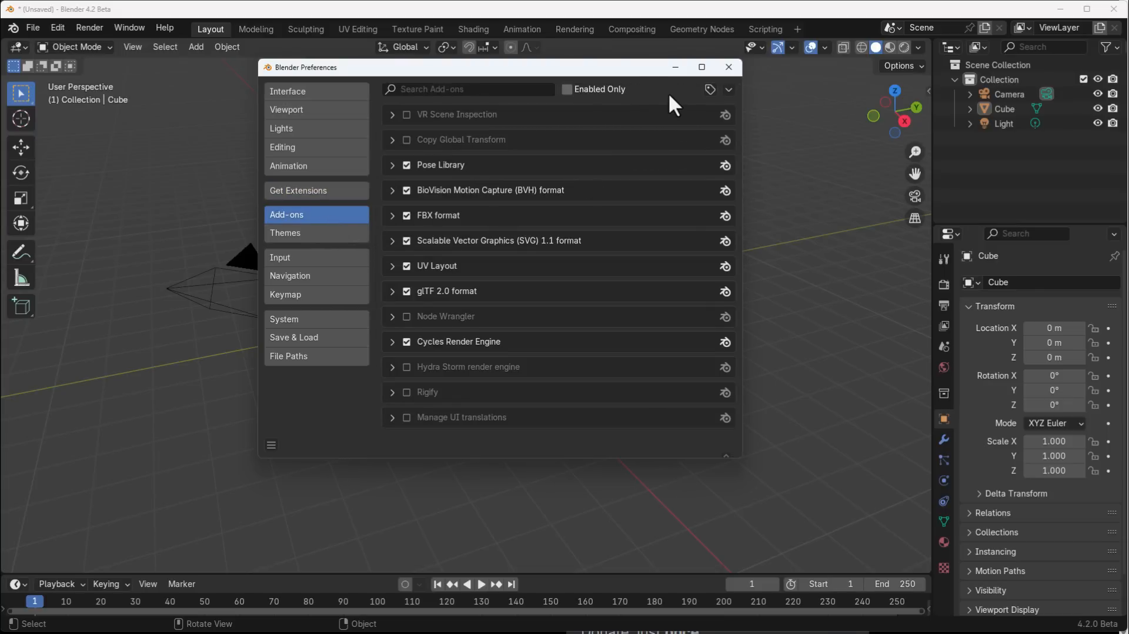
left_click(728, 88)
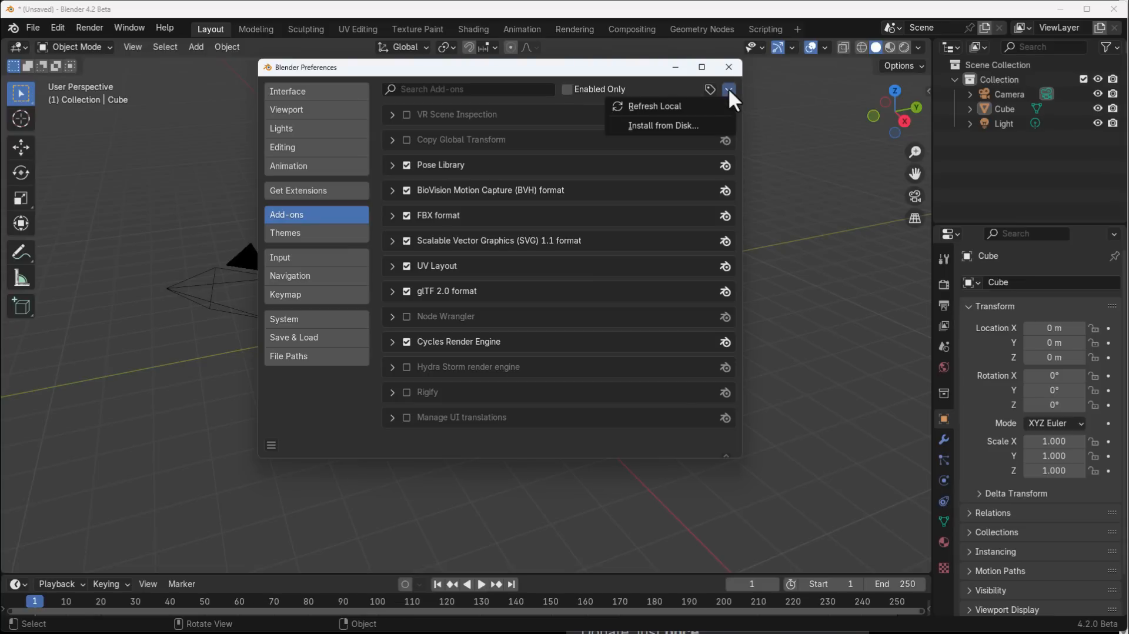
left_click(326, 190)
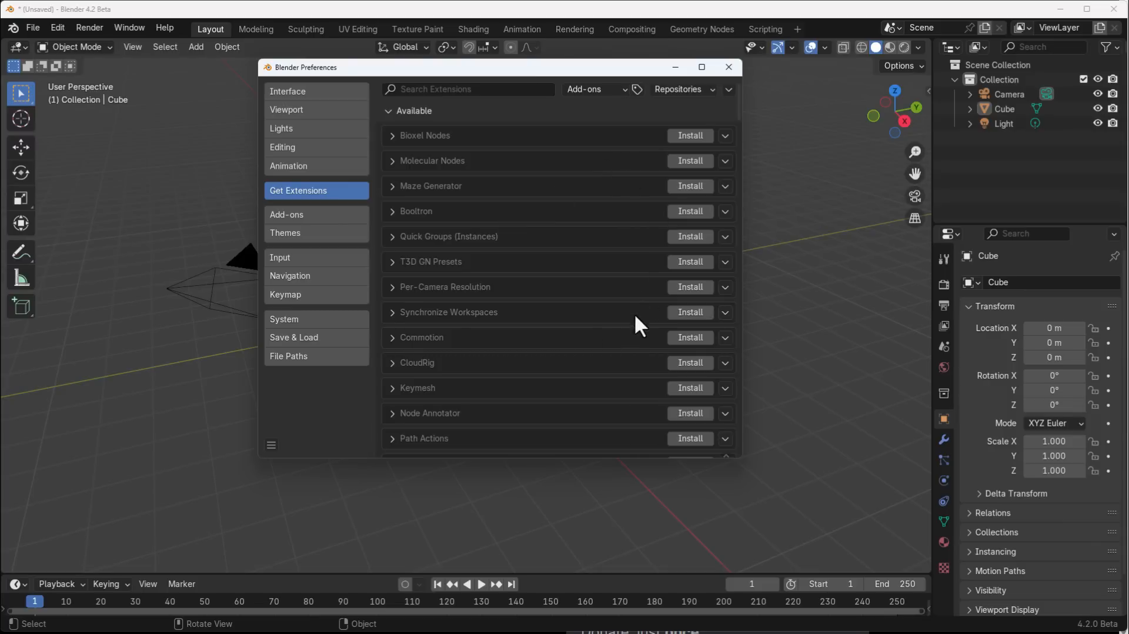
left_click(318, 212)
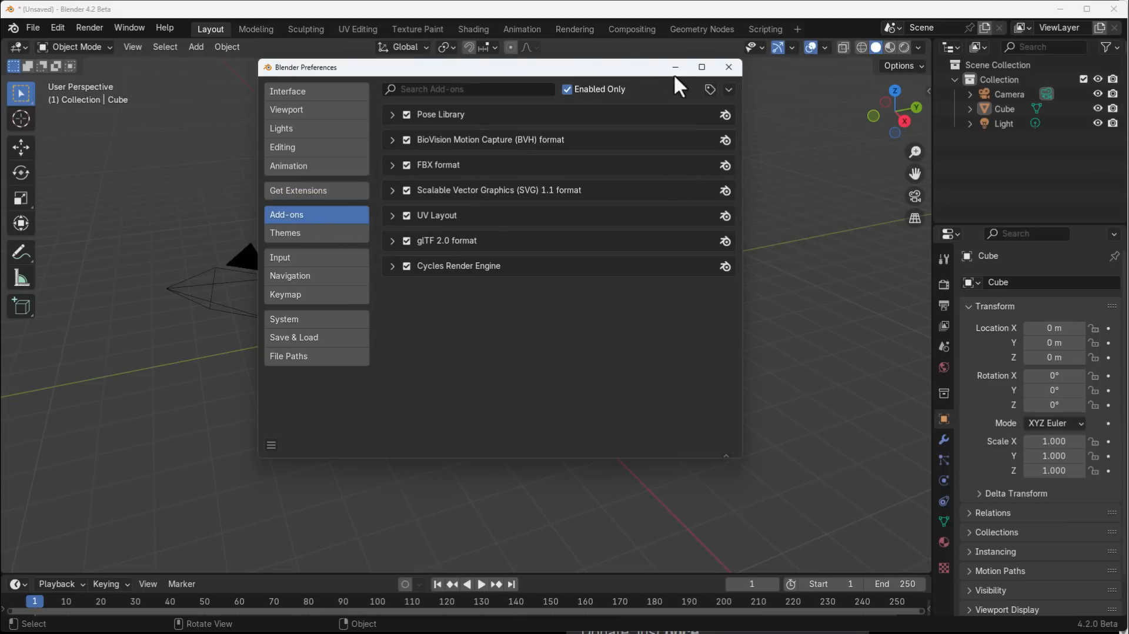
left_click(729, 90)
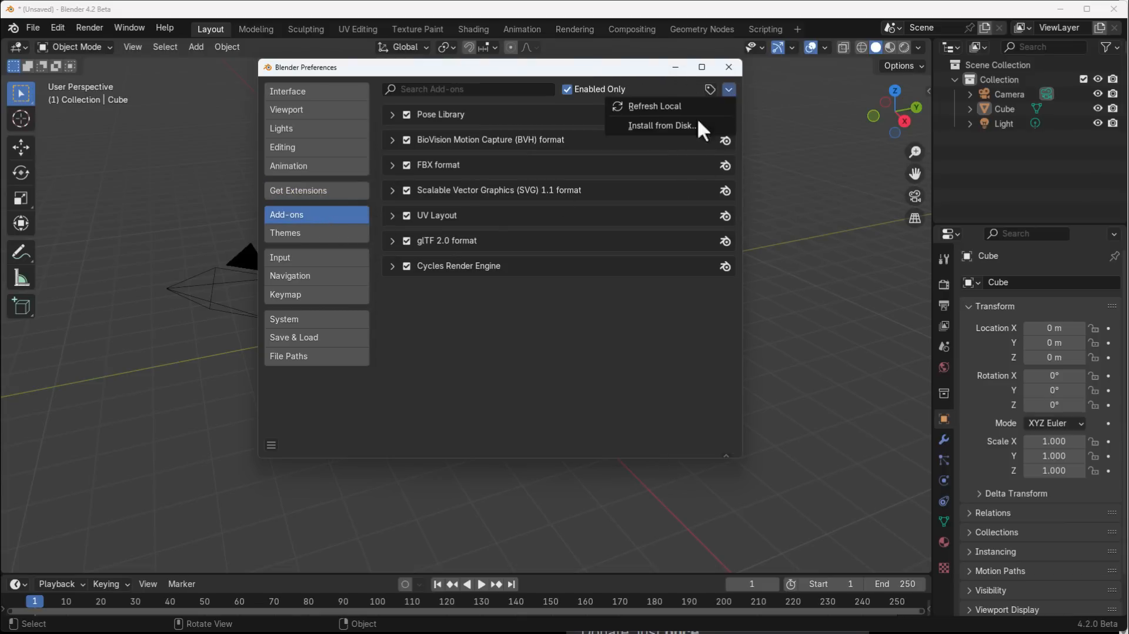
left_click(648, 129)
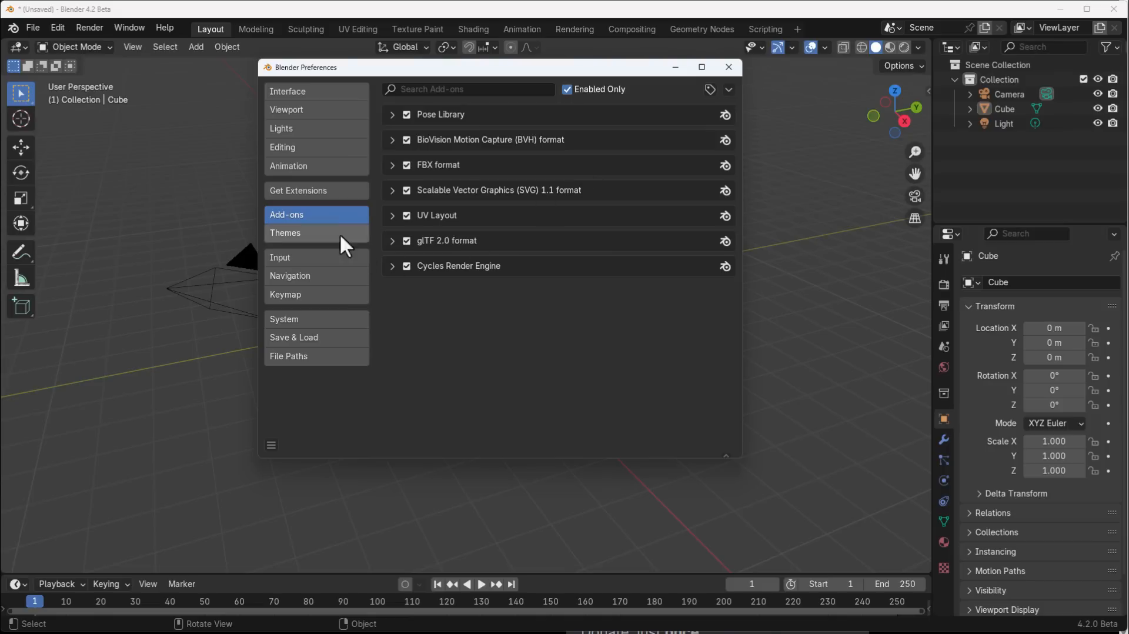
left_click(328, 191)
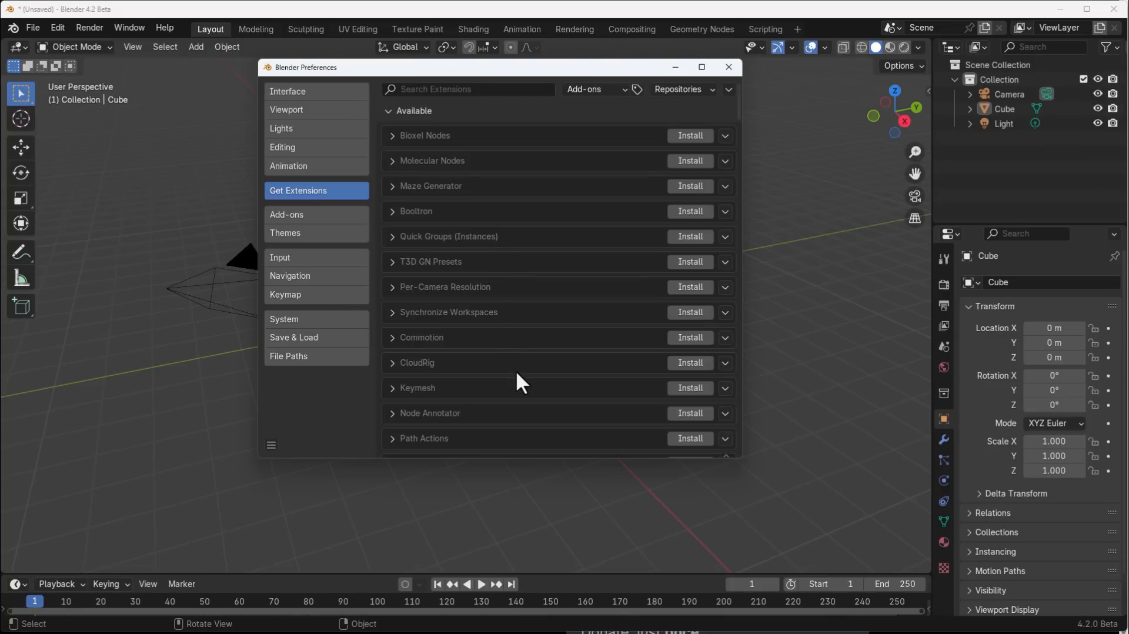
Check the repository actions menu, collapse the Available group and switch to the Add-ons tab.
left_click(727, 89)
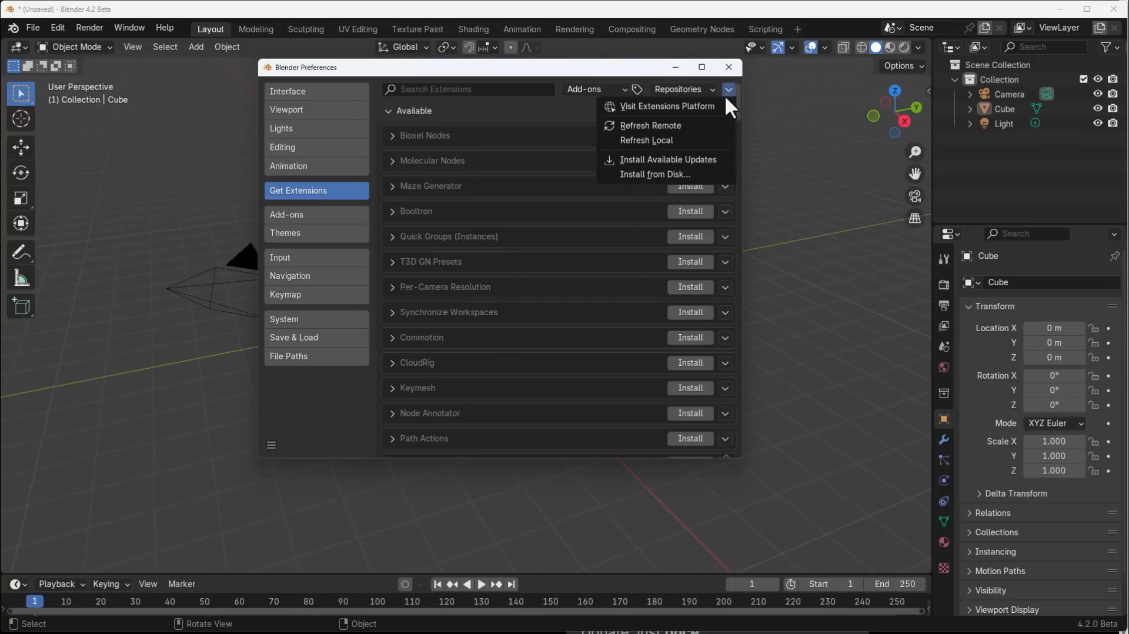
left_click(448, 111)
left_click(295, 215)
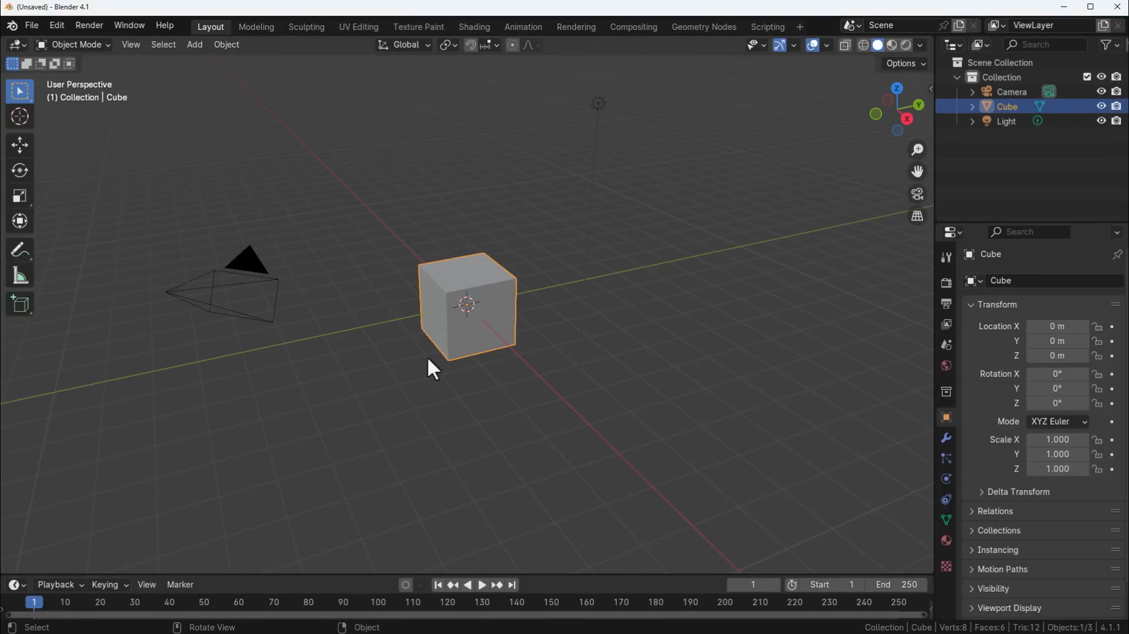
In Blender 4.1, show and centre the Preferences window, close it, then bring it up again.
left_click(55, 25)
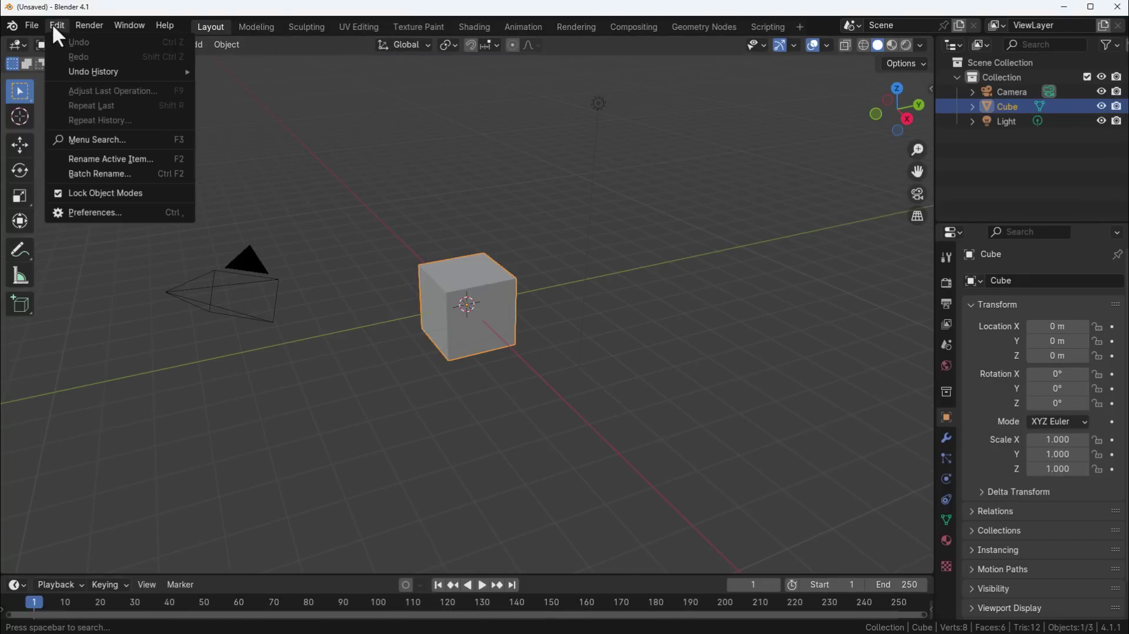
left_click(118, 210)
left_click_drag(91, 12, 417, 20)
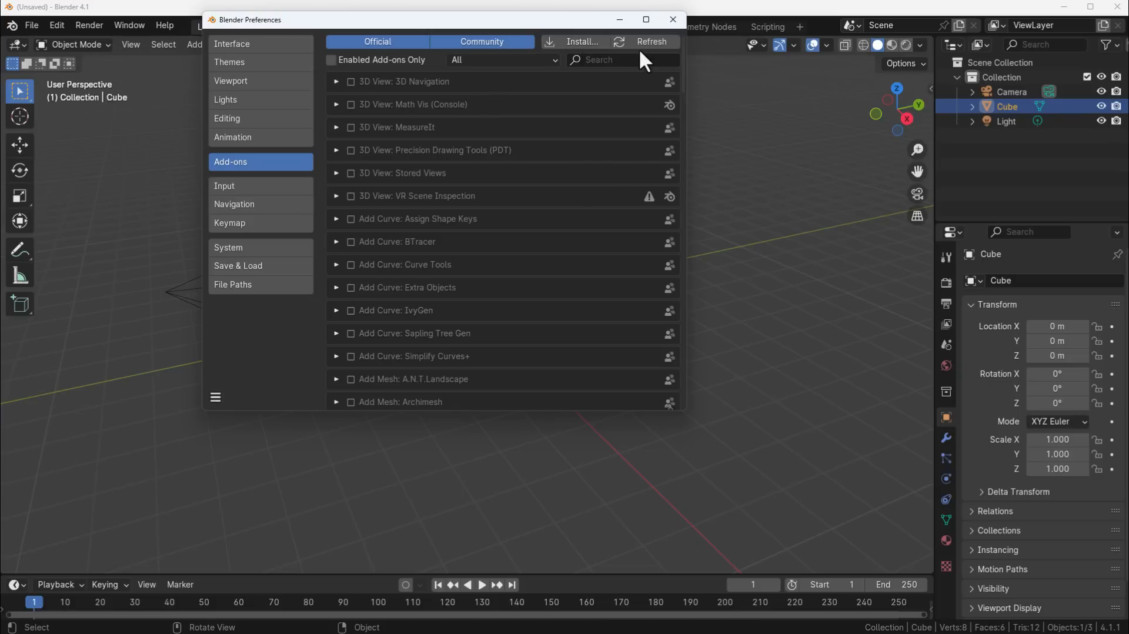
left_click(680, 23)
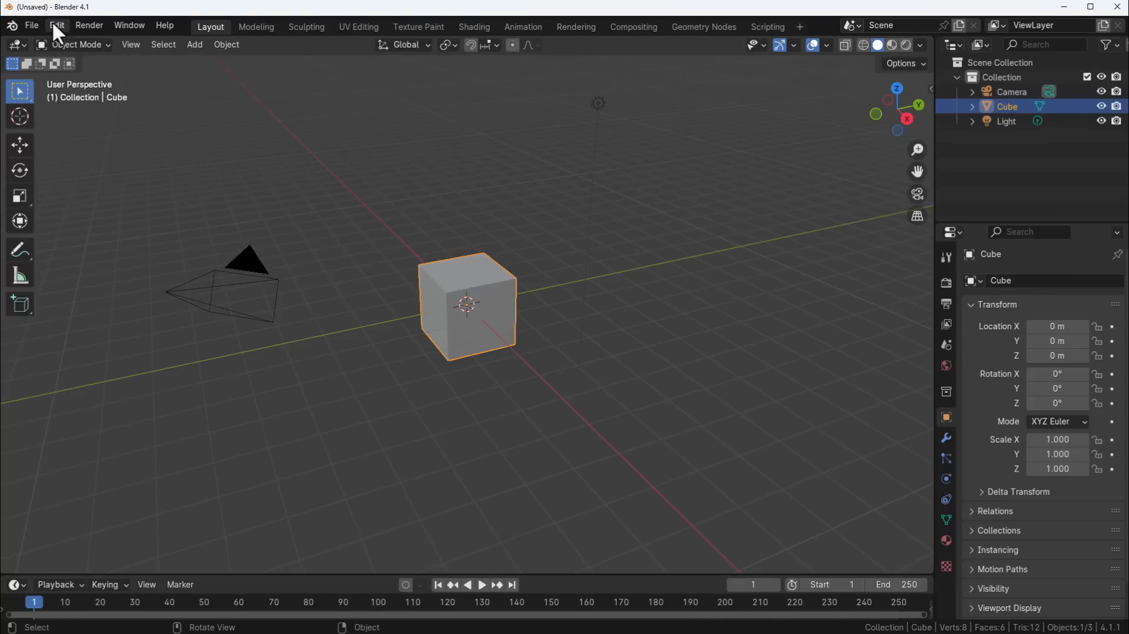
left_click(55, 24)
left_click(86, 212)
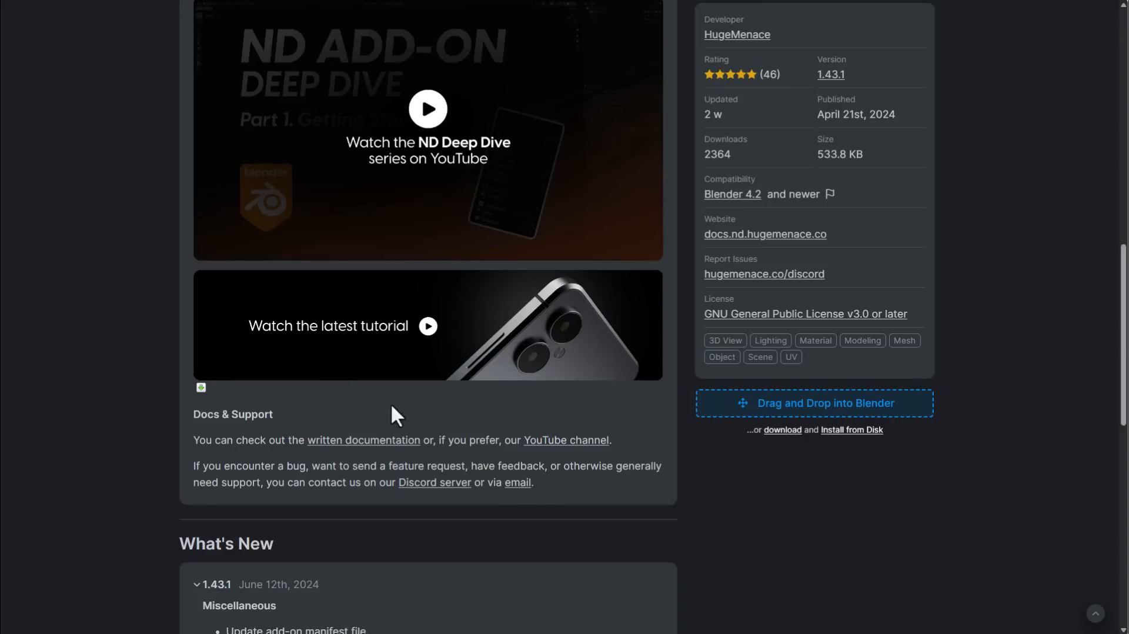
scroll(341, 433, "up", 2)
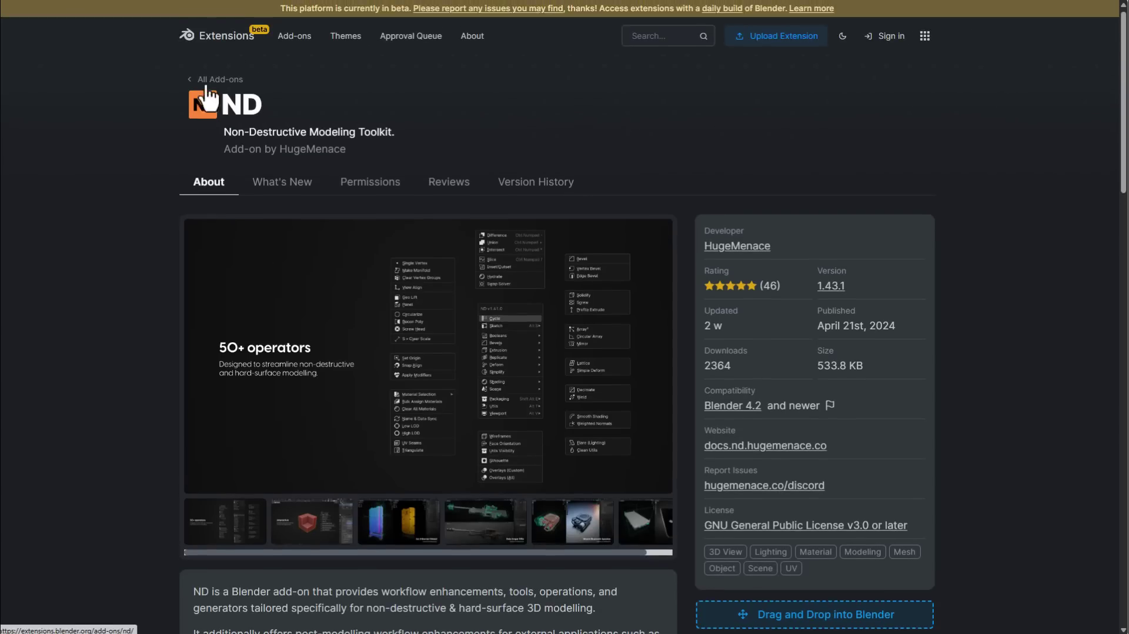
From the extensions home page, get the Ucupaint add-on and drag it toward Blender, then return home.
left_click(225, 36)
scroll(531, 363, "down", 4)
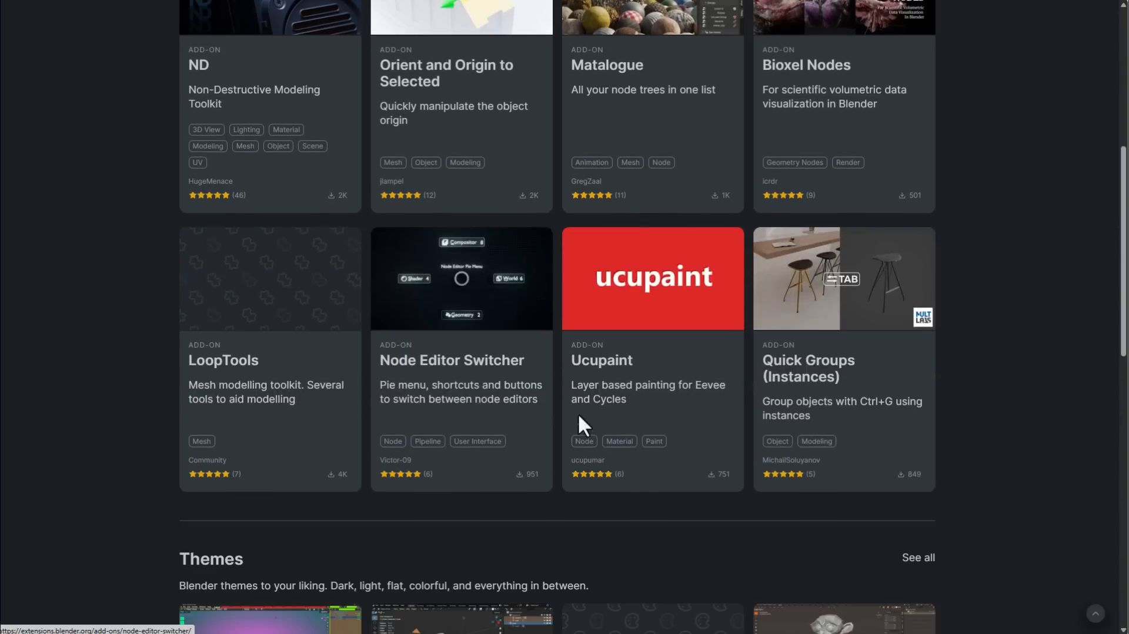
left_click(617, 318)
scroll(564, 354, "down", 3)
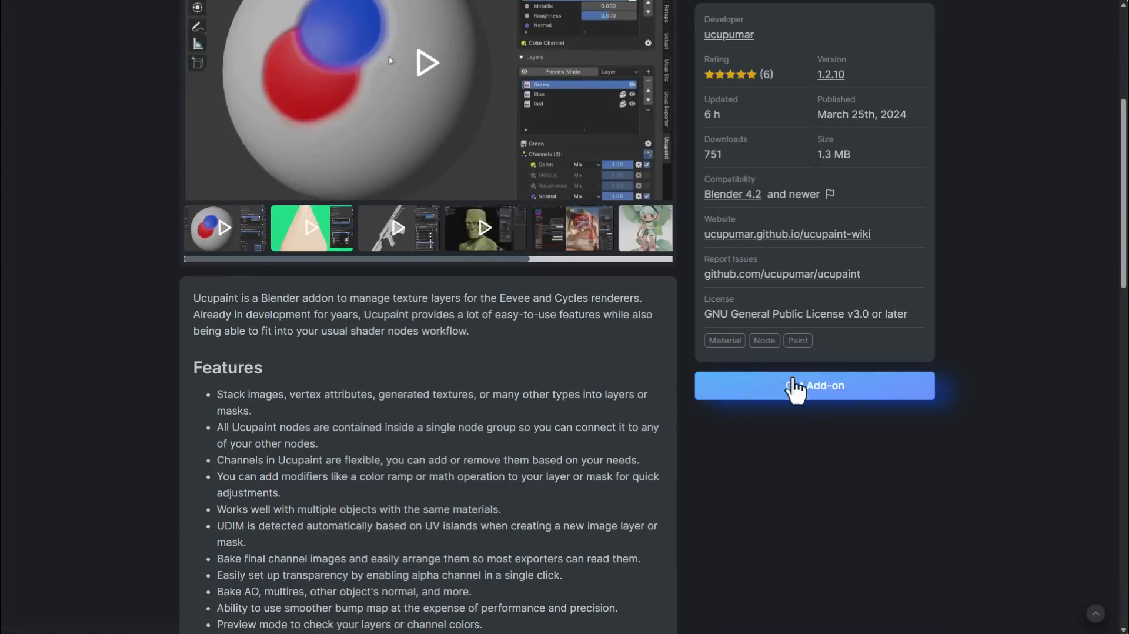
left_click(812, 386)
left_click_drag(794, 389, 810, 500)
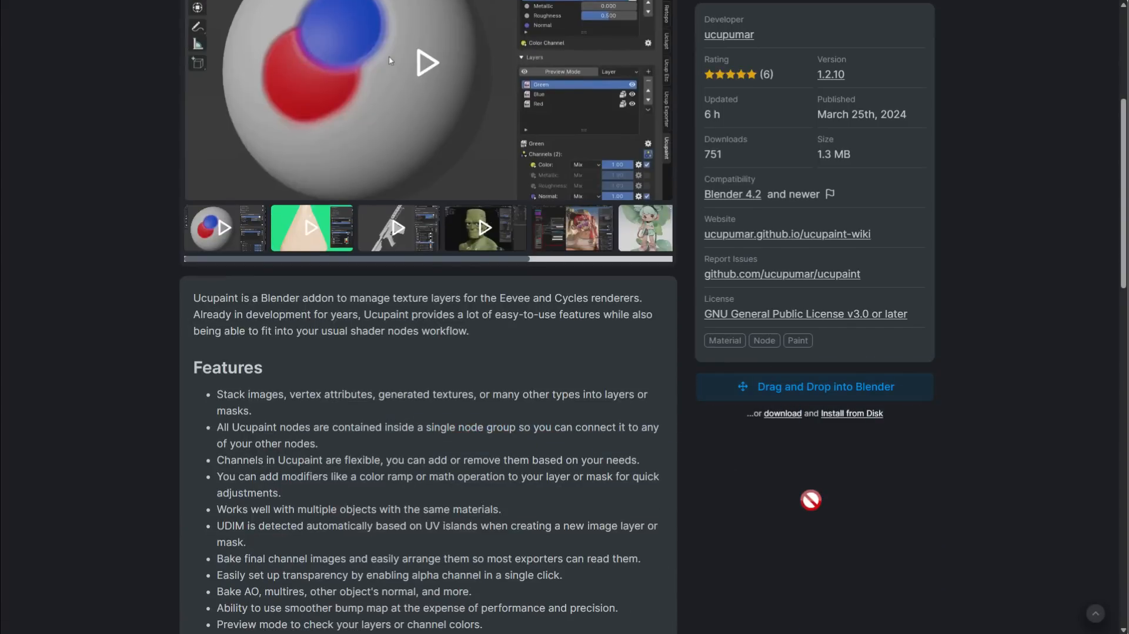
scroll(776, 539, "up", 5)
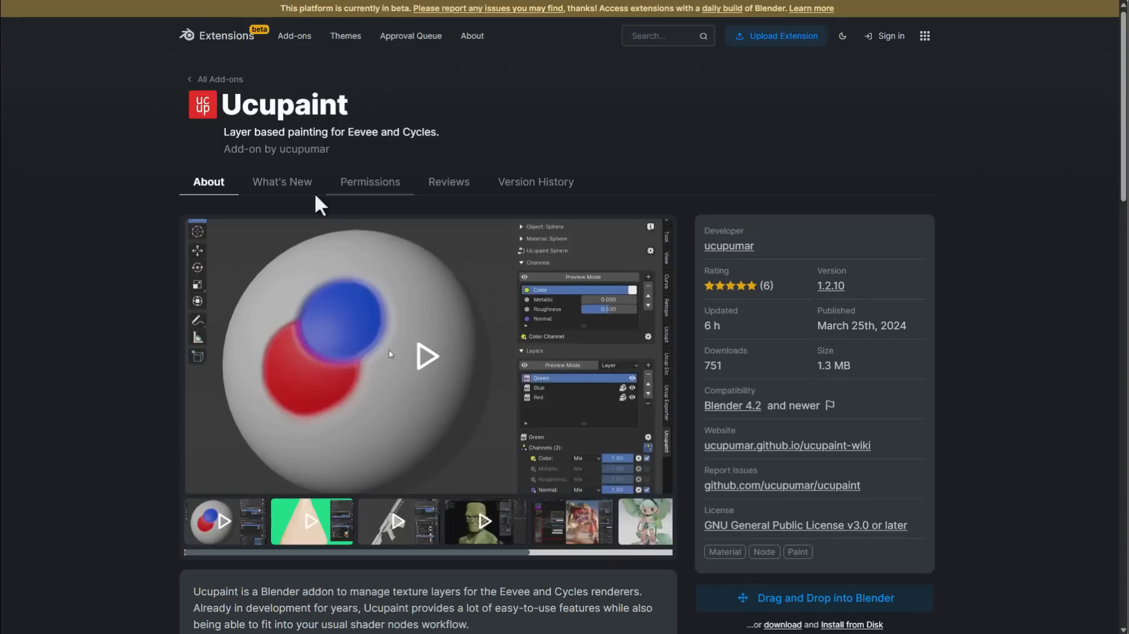
left_click(220, 35)
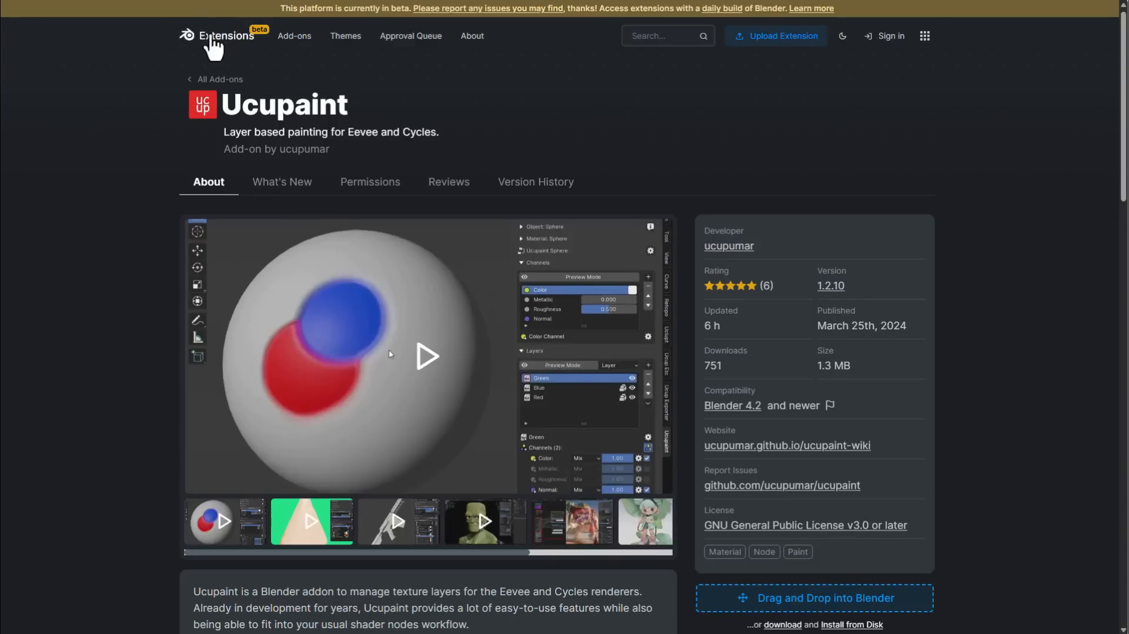
scroll(494, 309, "down", 3)
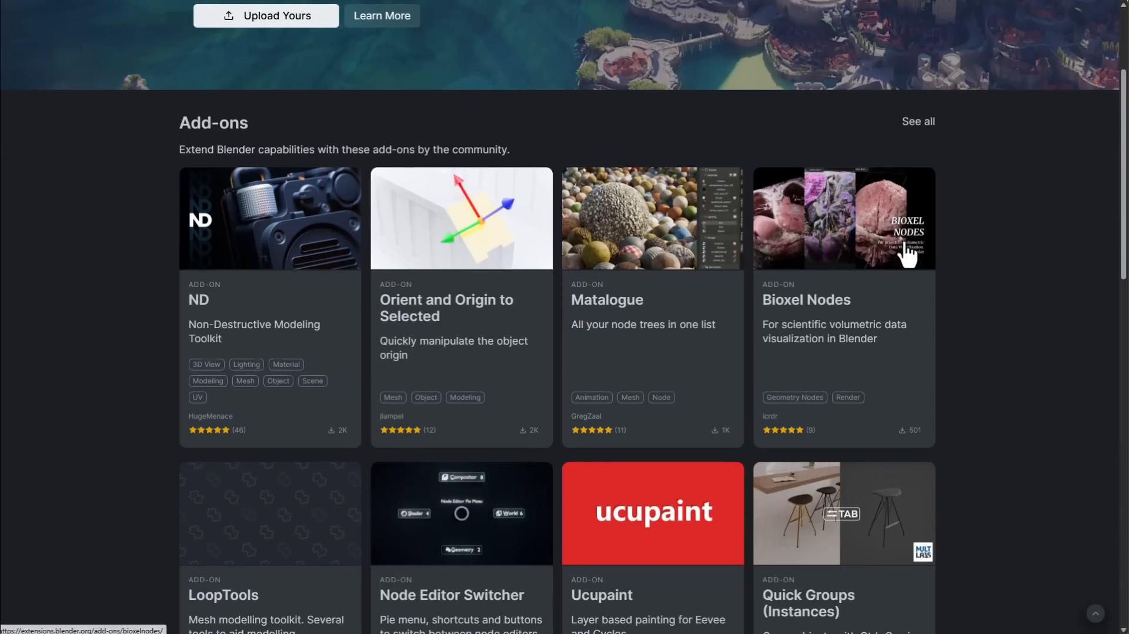
scroll(941, 390, "down", 1)
scroll(708, 406, "down", 5)
scroll(708, 405, "down", 4)
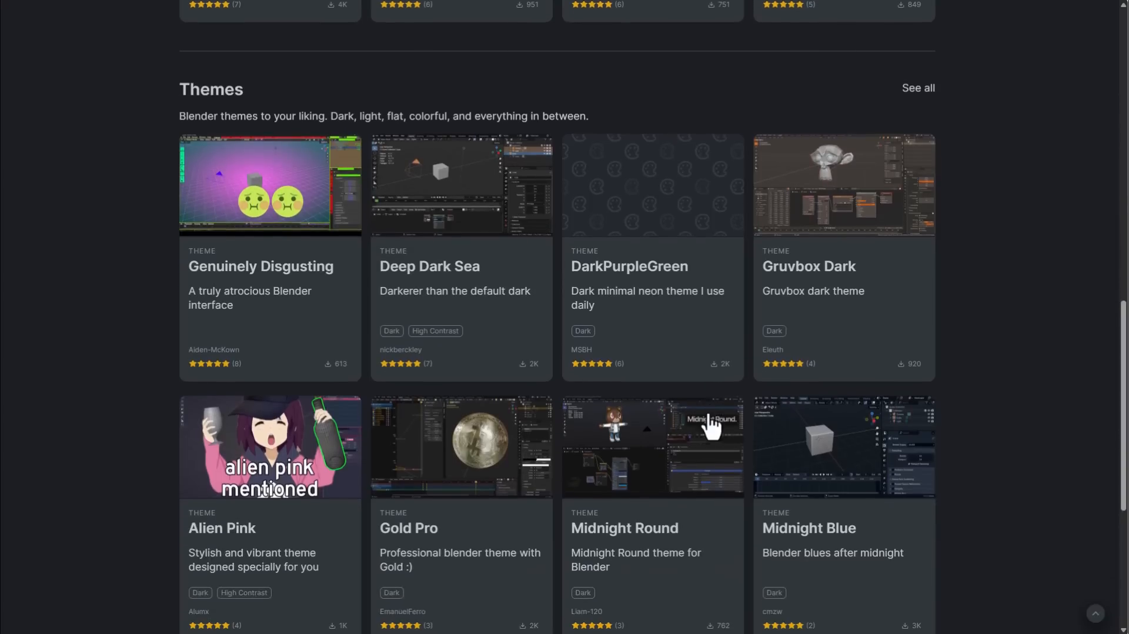
scroll(708, 415, "up", 12)
mouse_move(323, 457)
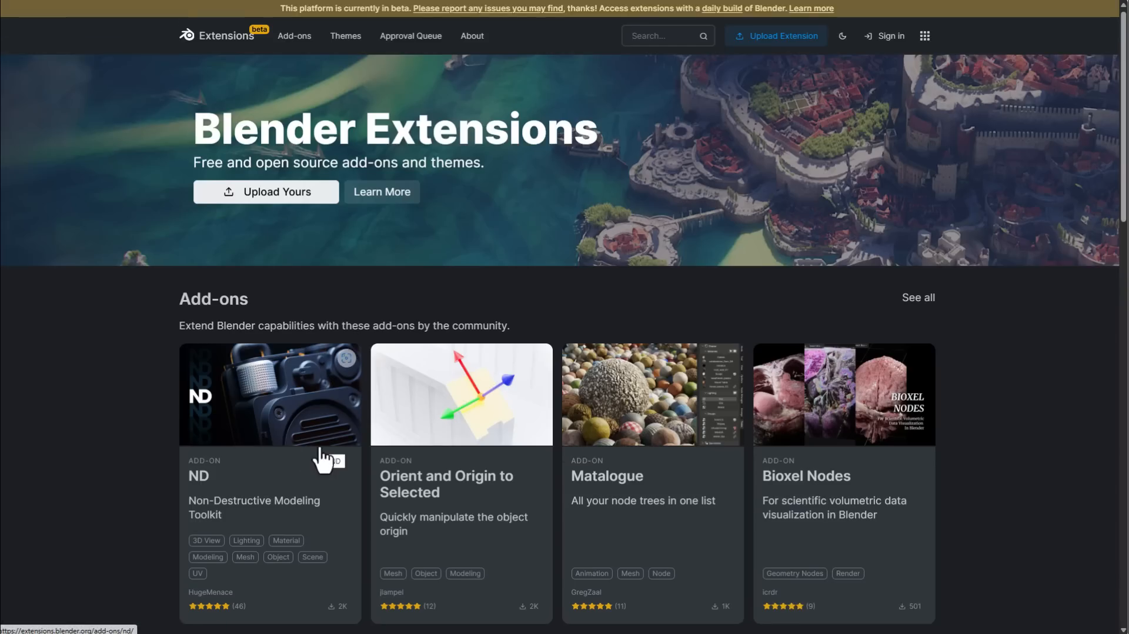
scroll(324, 458, "down", 2)
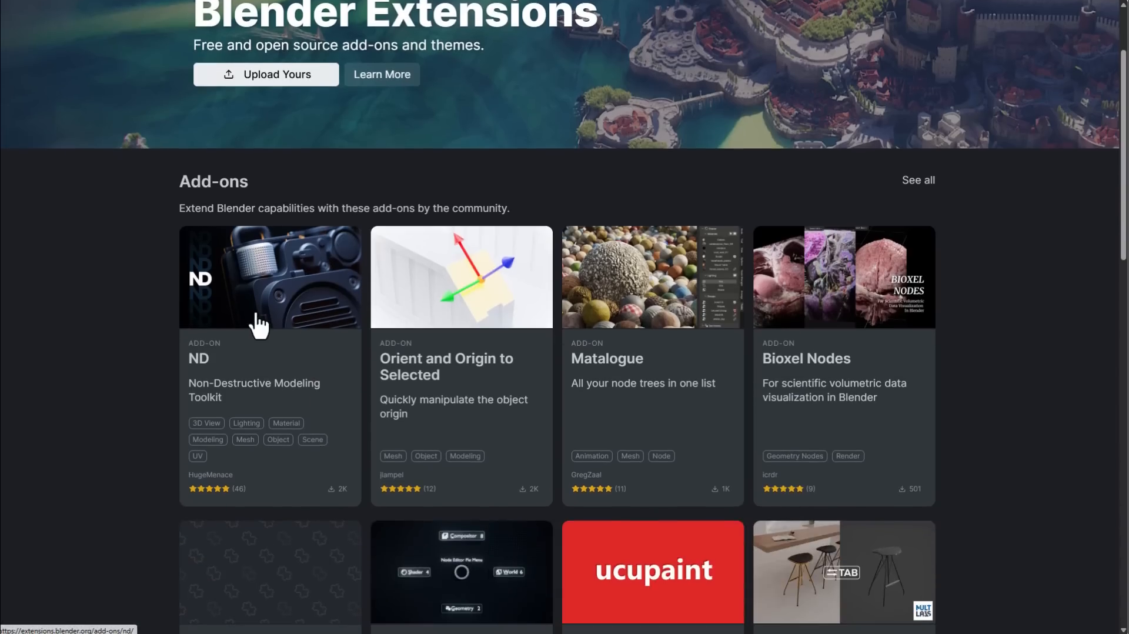
scroll(441, 353, "down", 4)
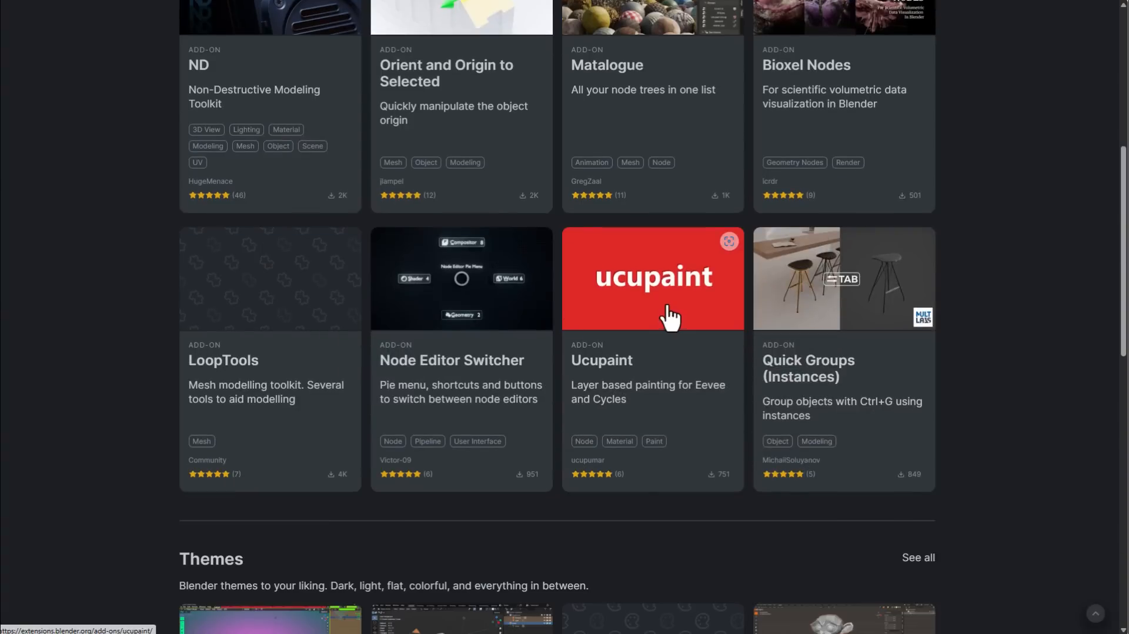
scroll(670, 317, "up", 2)
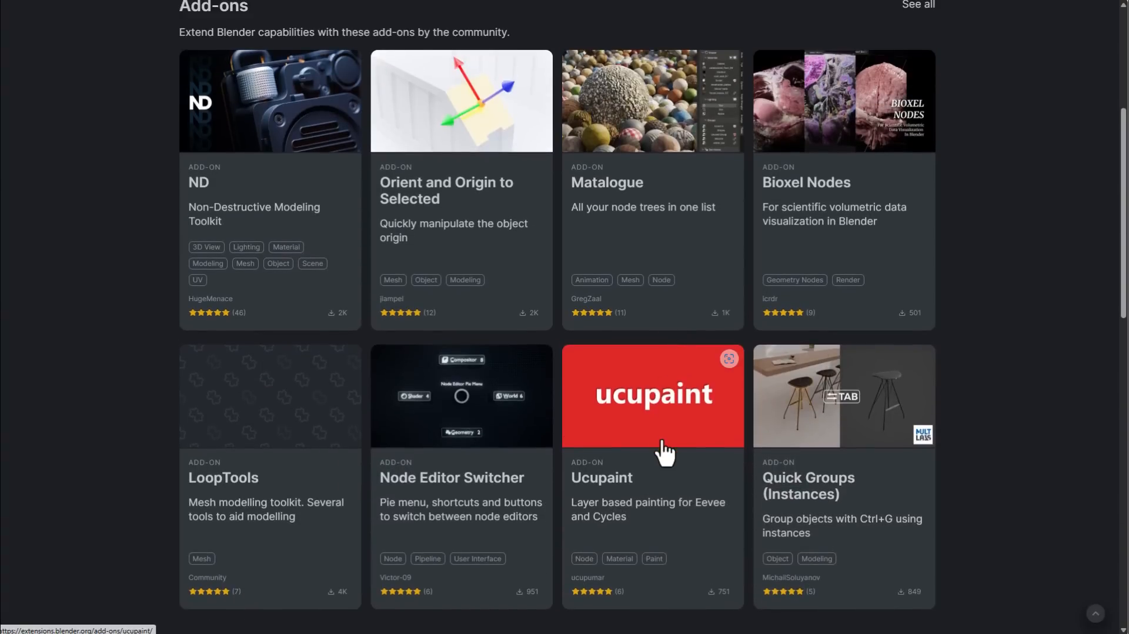
scroll(666, 446, "down", 4)
scroll(665, 452, "down", 1)
scroll(665, 452, "down", 5)
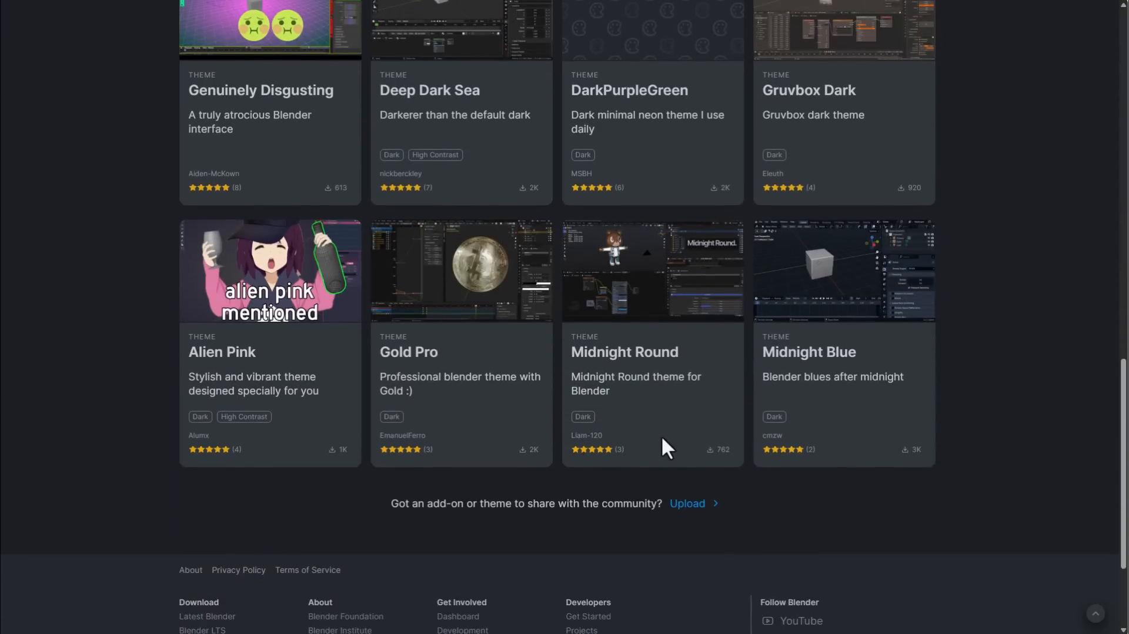
scroll(661, 435, "up", 4)
scroll(662, 435, "up", 5)
scroll(661, 435, "up", 1)
scroll(661, 436, "up", 5)
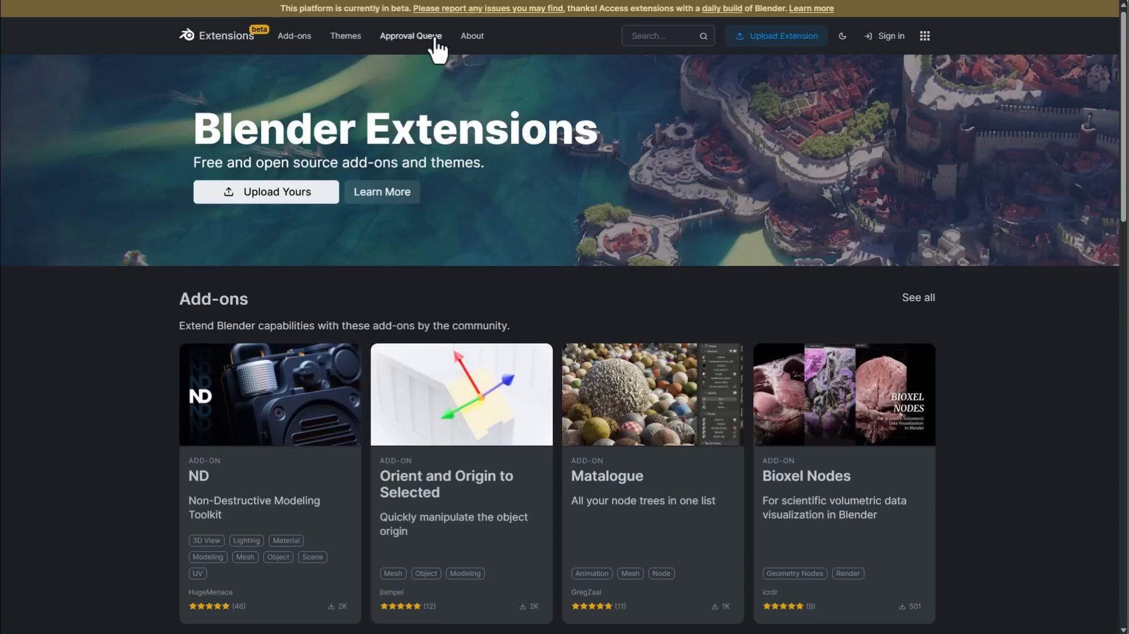
Navigate from the approval queue to blender.org's Download > LTS overview page.
left_click(411, 36)
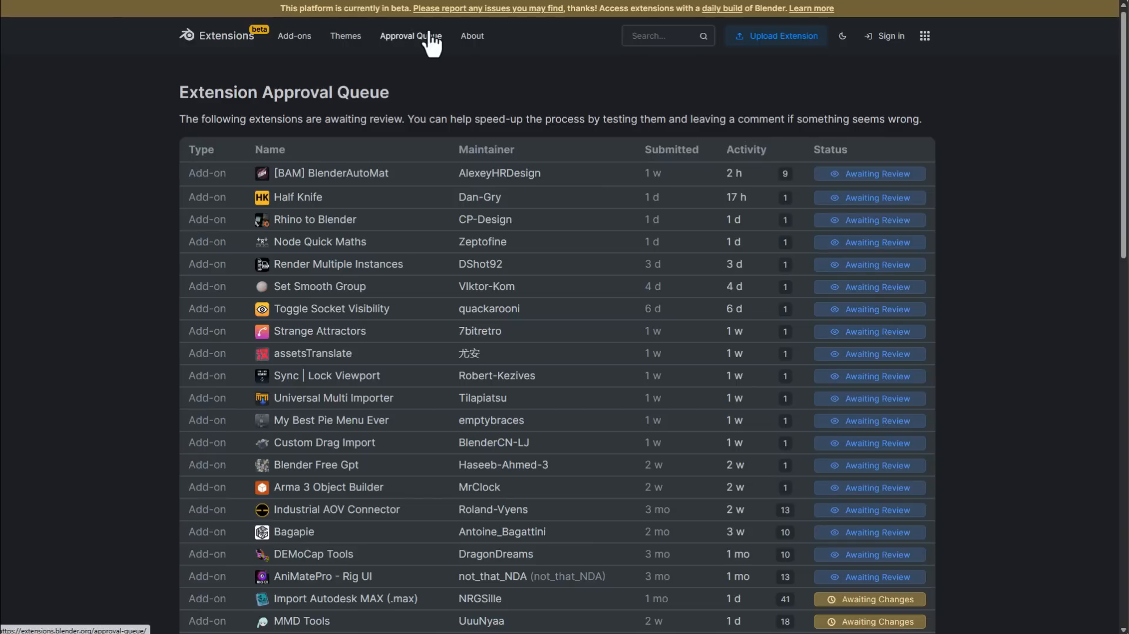
scroll(498, 282, "down", 8)
scroll(498, 282, "down", 8)
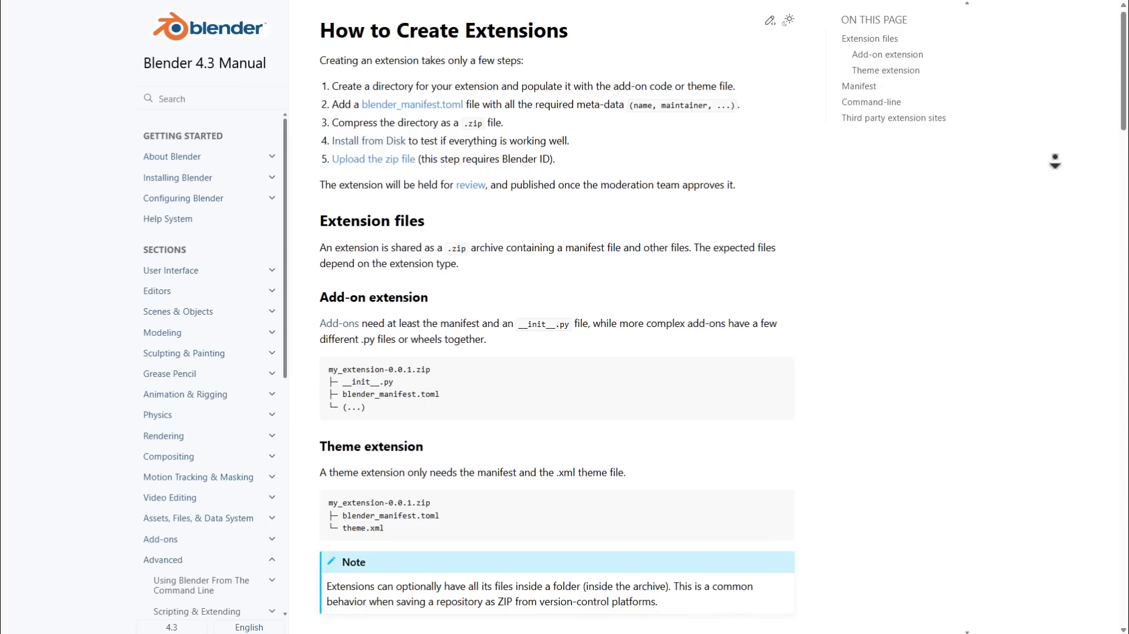
scroll(1050, 144, "down", 2)
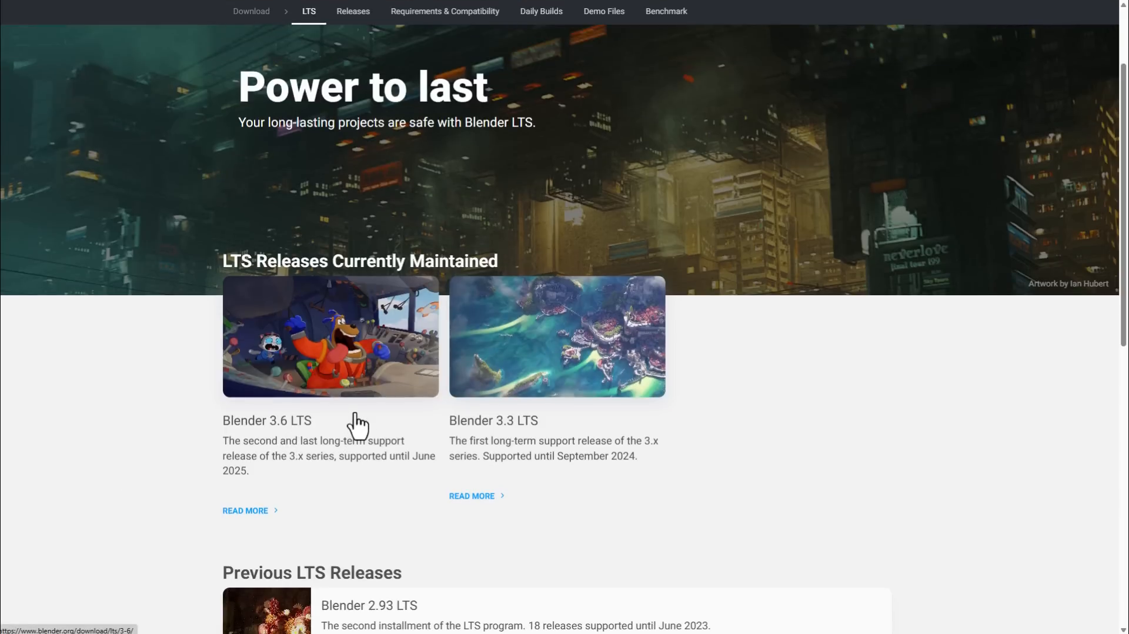
Review the Blender 3.3 LTS release page and return to the LTS overview.
left_click(558, 391)
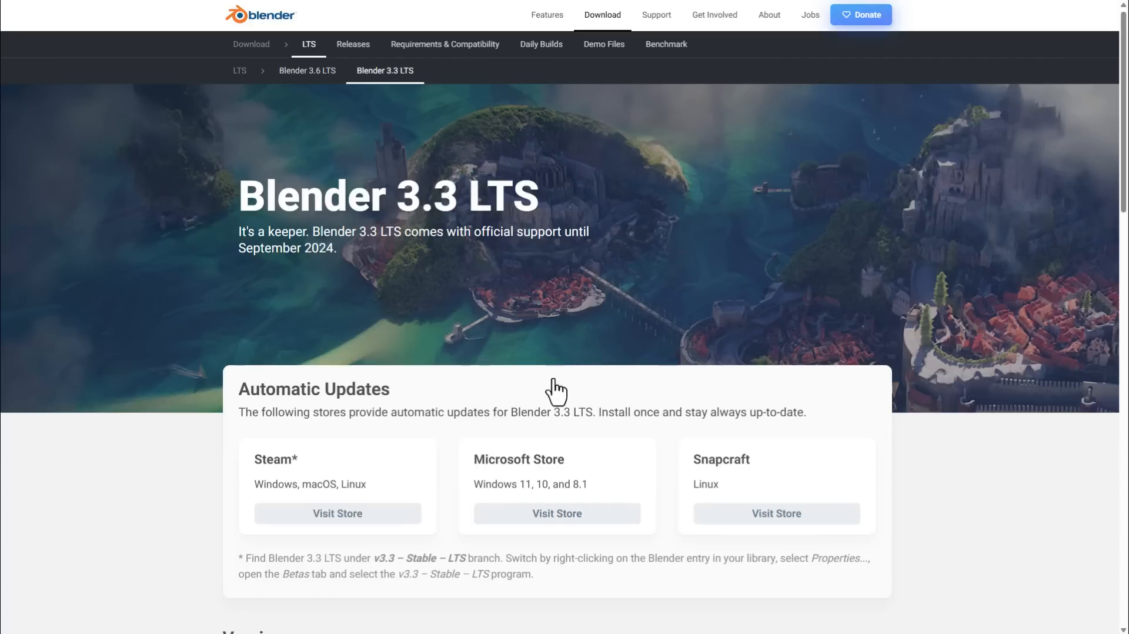
scroll(558, 391, "down", 3)
scroll(558, 391, "down", 2)
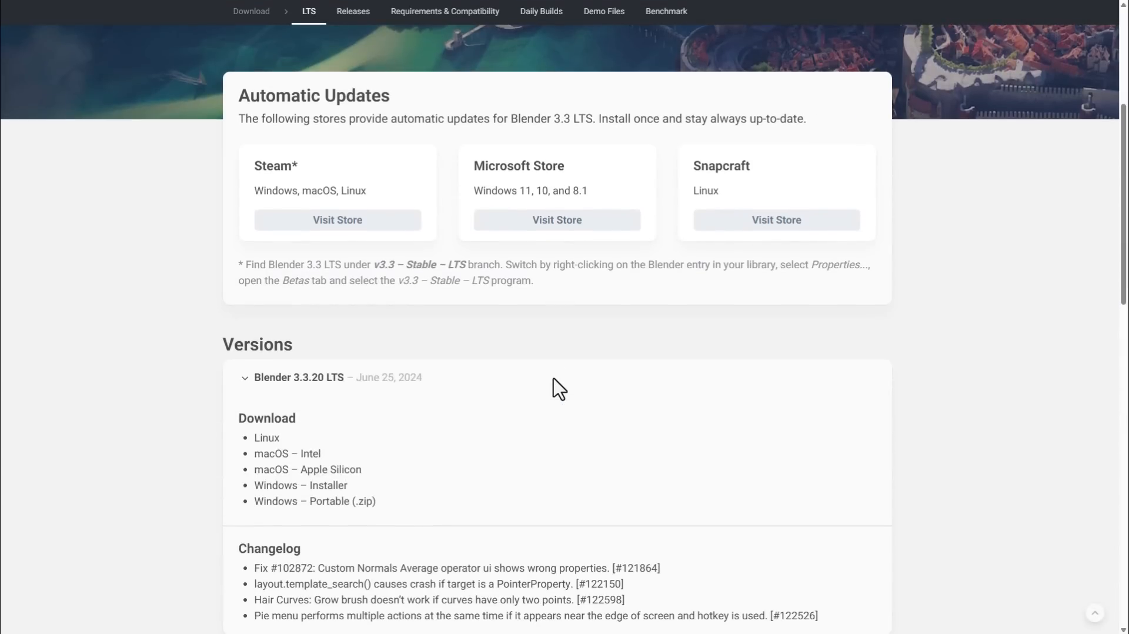
scroll(557, 389, "down", 1)
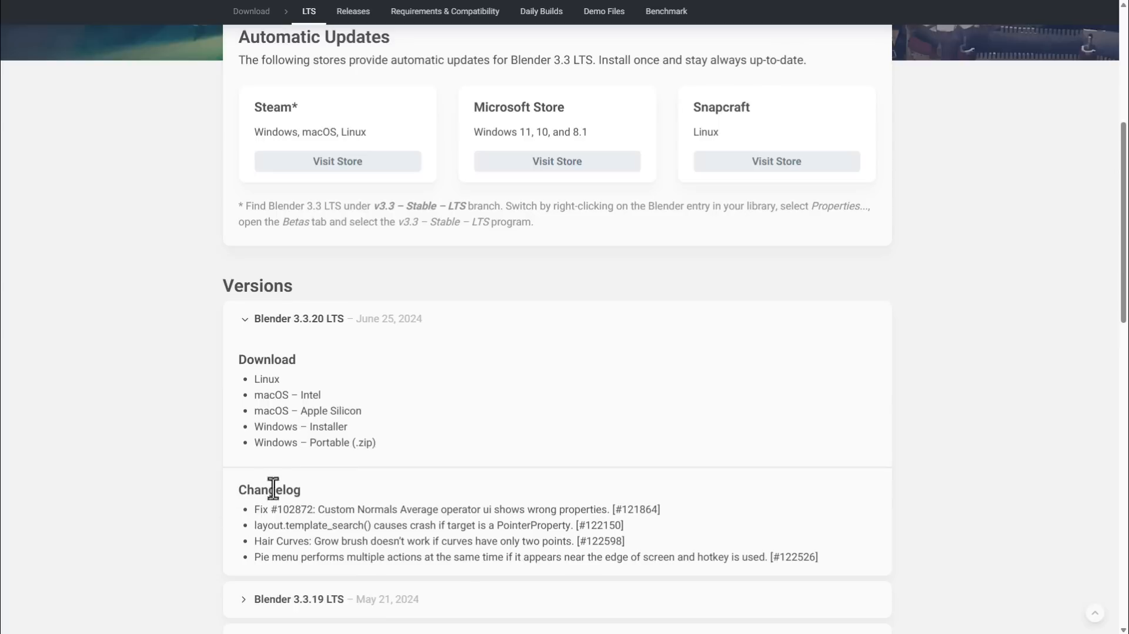
key("alt+Left")
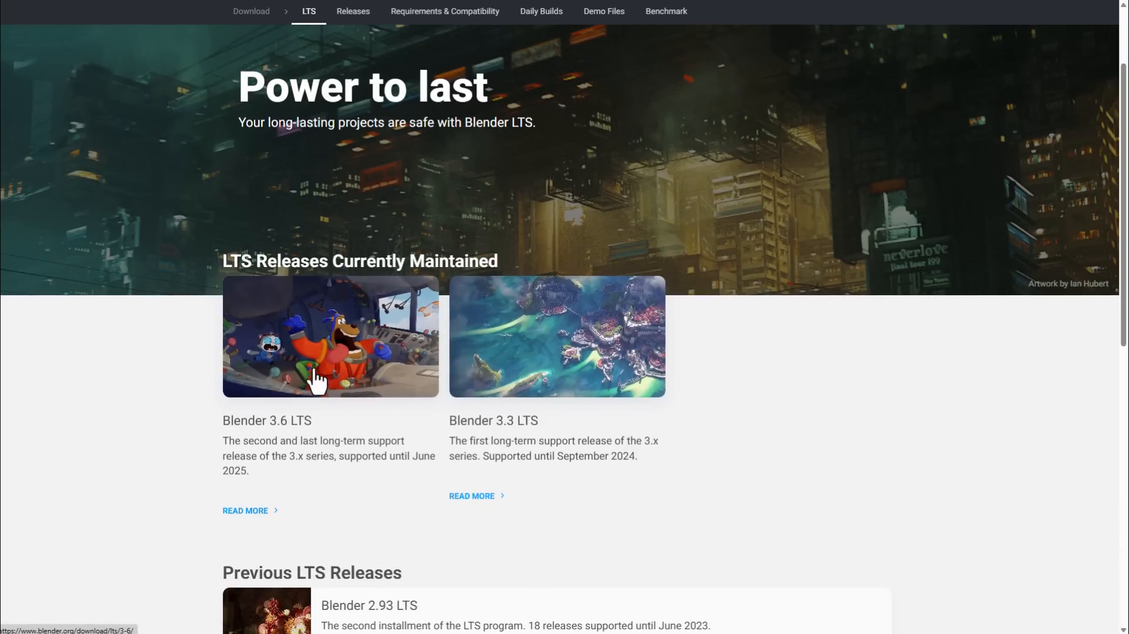
Review the Blender 3.6 LTS page with 3.6.13 downloads and return to the overview.
left_click(317, 375)
scroll(340, 437, "down", 5)
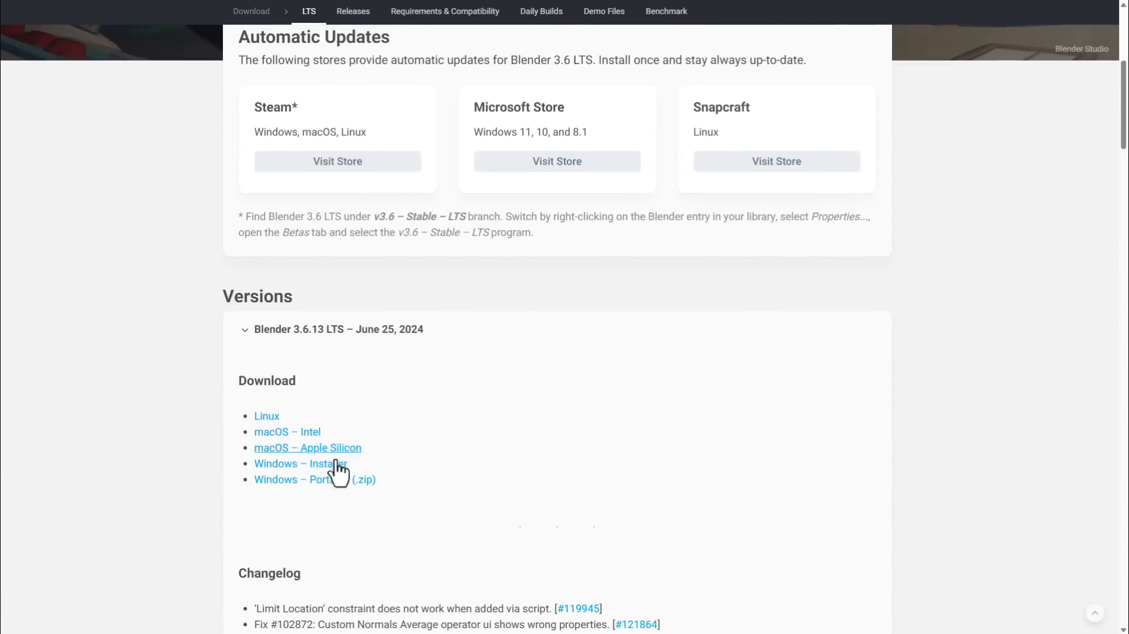
scroll(453, 477, "down", 1)
scroll(454, 478, "down", 1)
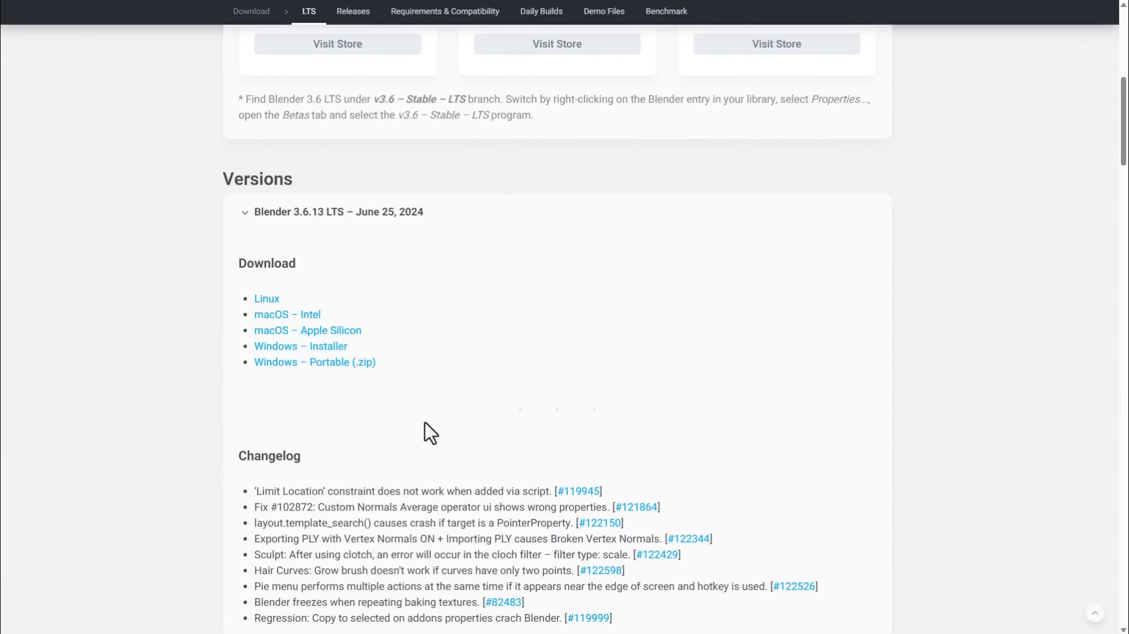
scroll(425, 423, "down", 1)
scroll(323, 505, "up", 3)
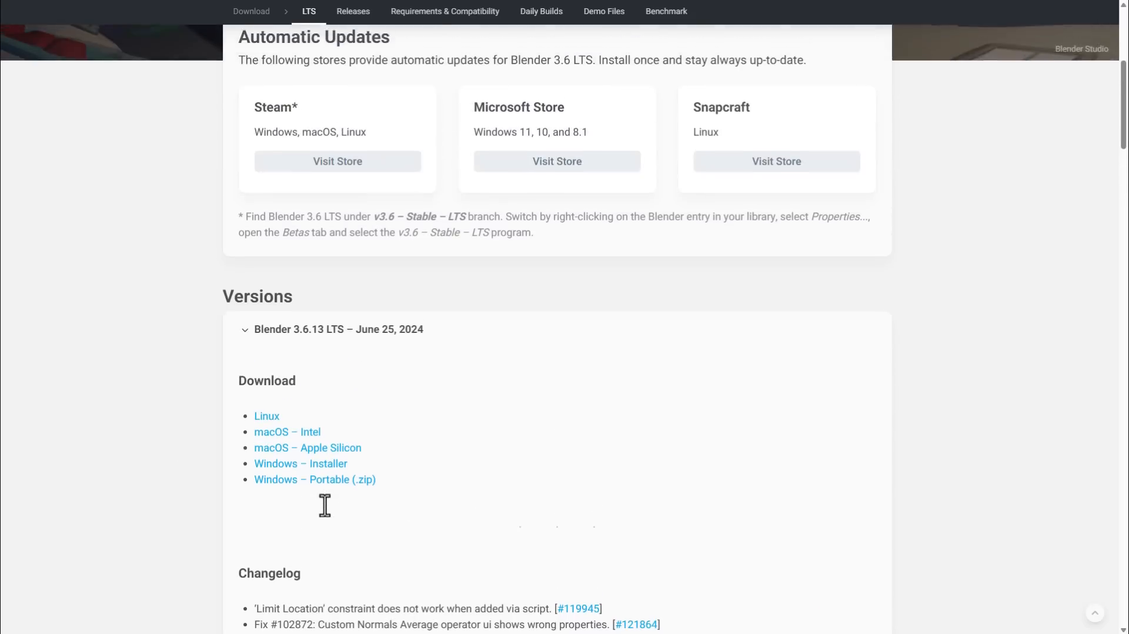
scroll(327, 364, "up", 5)
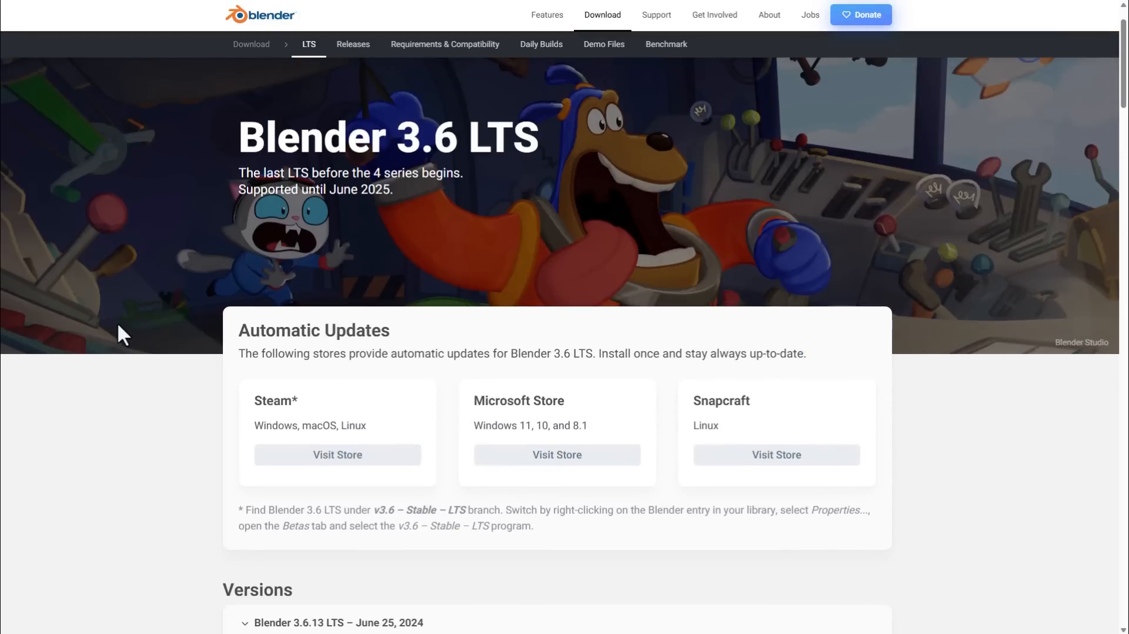
key("alt+Left")
scroll(68, 301, "down", 1)
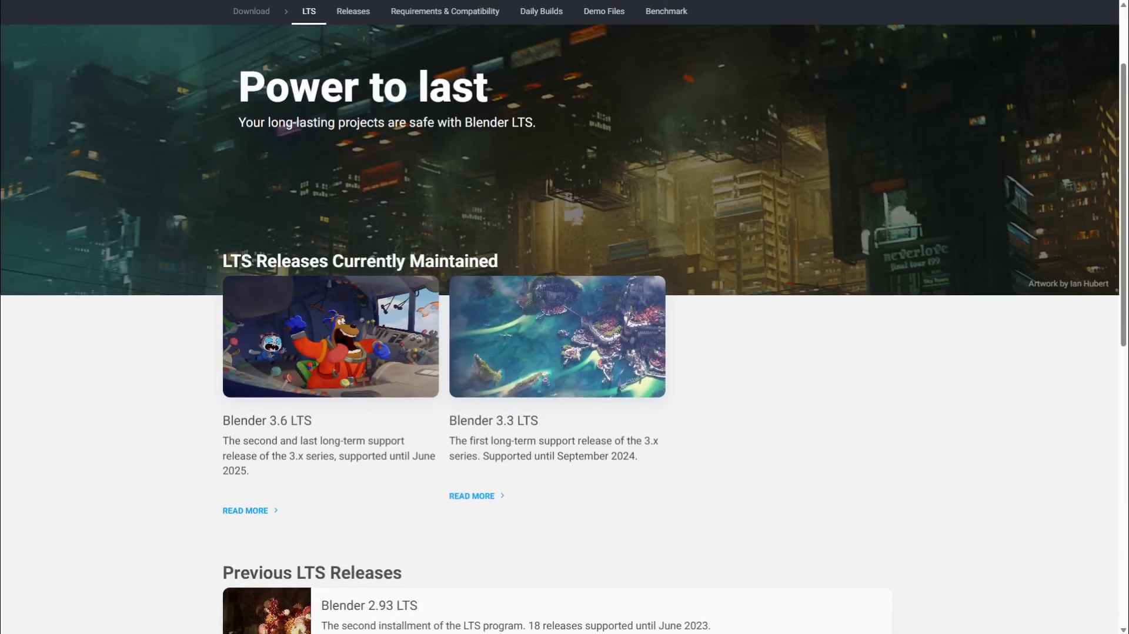
scroll(68, 301, "up", 1)
Go back to the blender.org homepage before heading to the 4.3 release notes.
key("alt+Left")
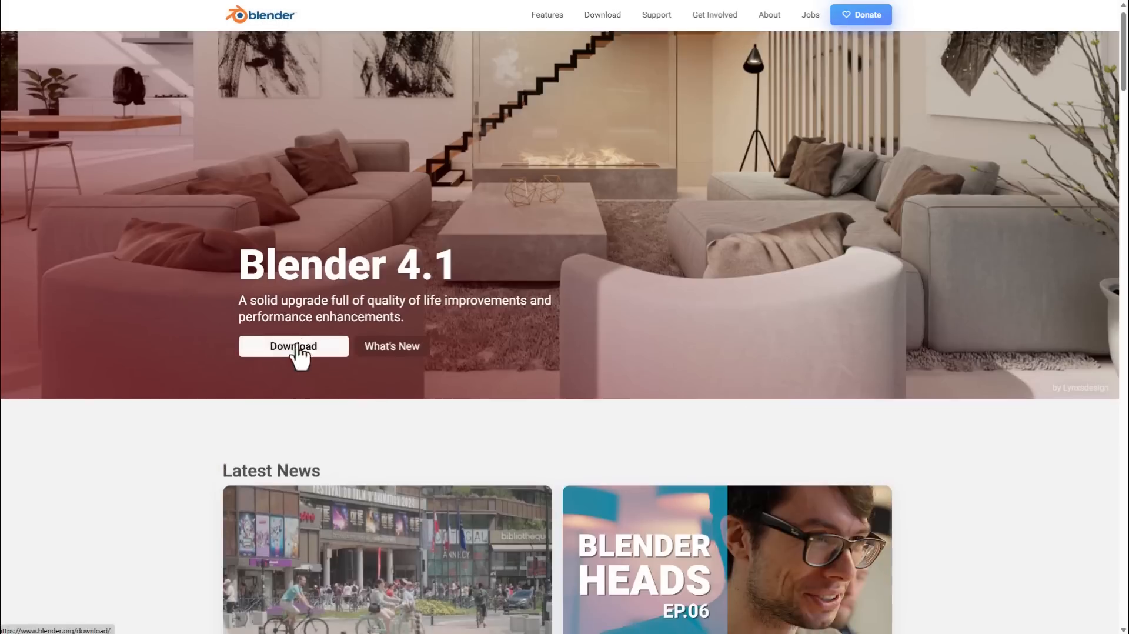
scroll(295, 354, "down", 4)
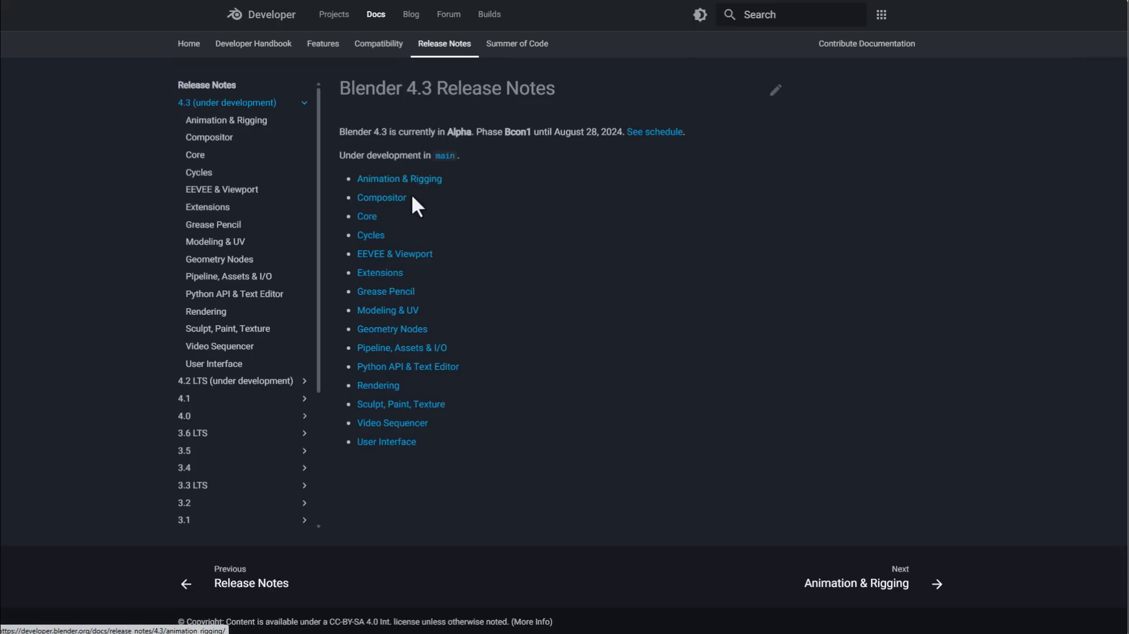
left_click(380, 271)
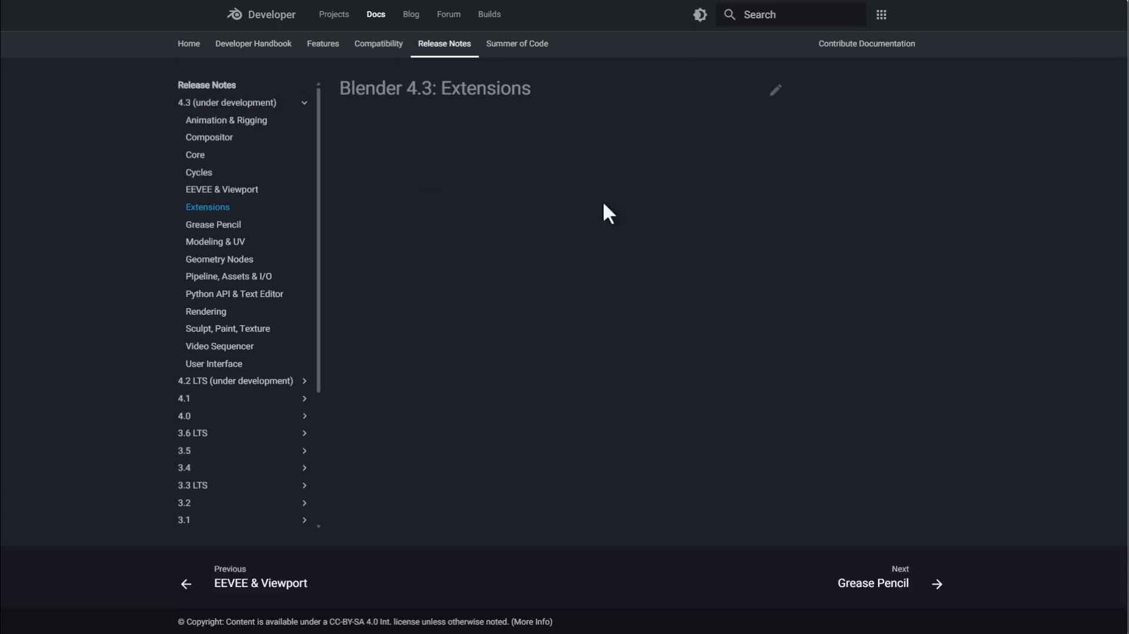
key("alt+Left")
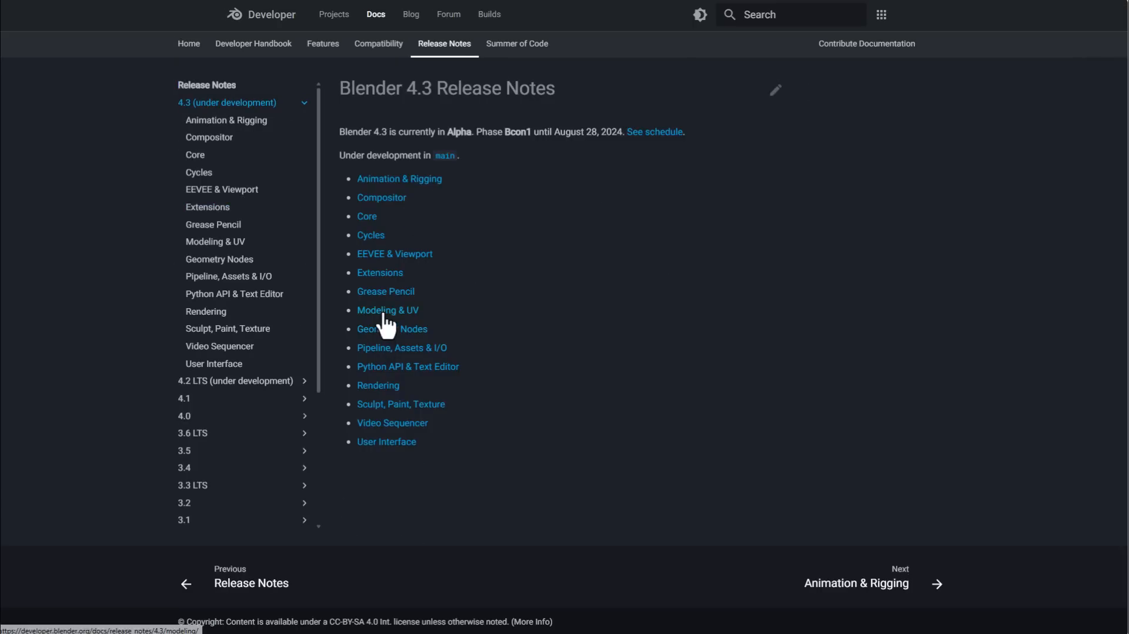
left_click(389, 311)
key("alt+Left")
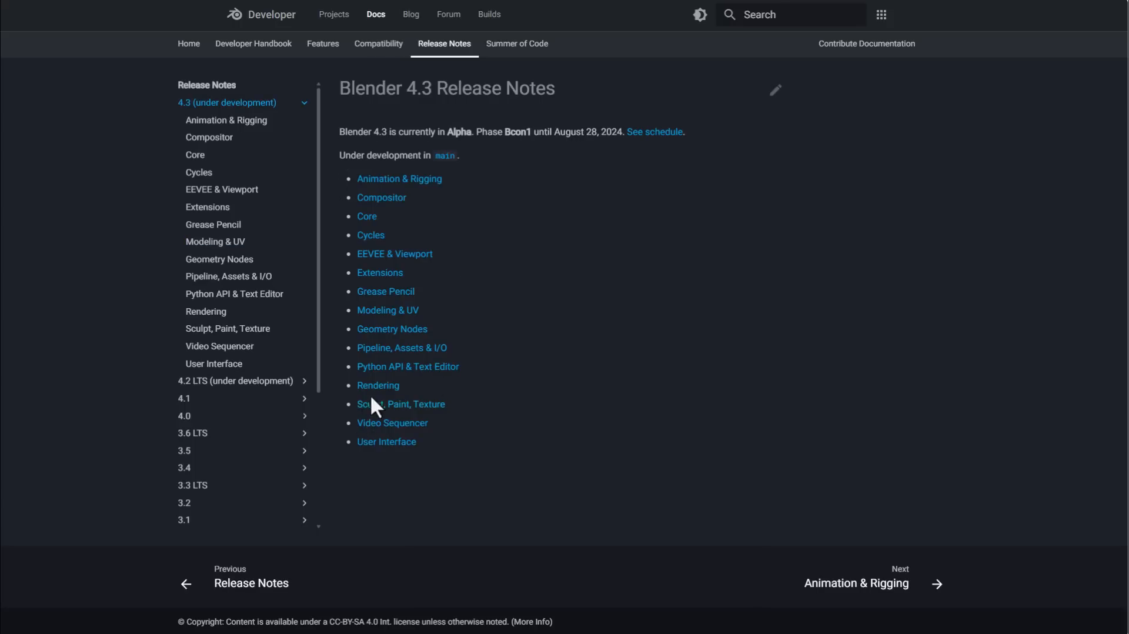
left_click(377, 386)
key("alt+Left")
left_click(367, 216)
key("alt+Left")
left_click(376, 442)
key("alt+Left")
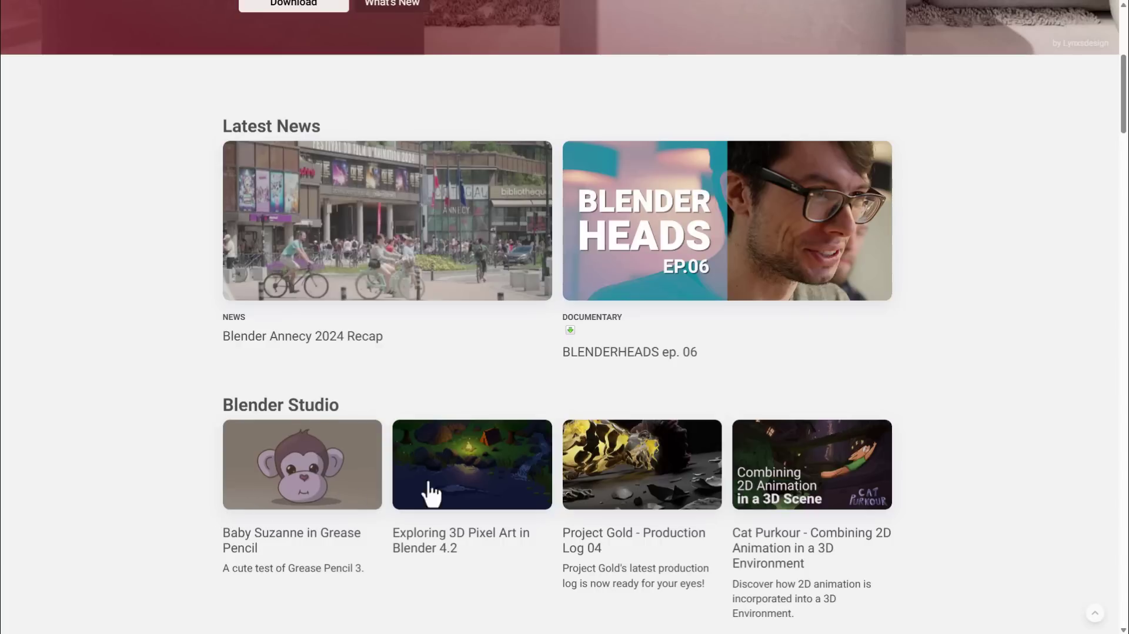
scroll(344, 468, "down", 3)
scroll(609, 354, "down", 2)
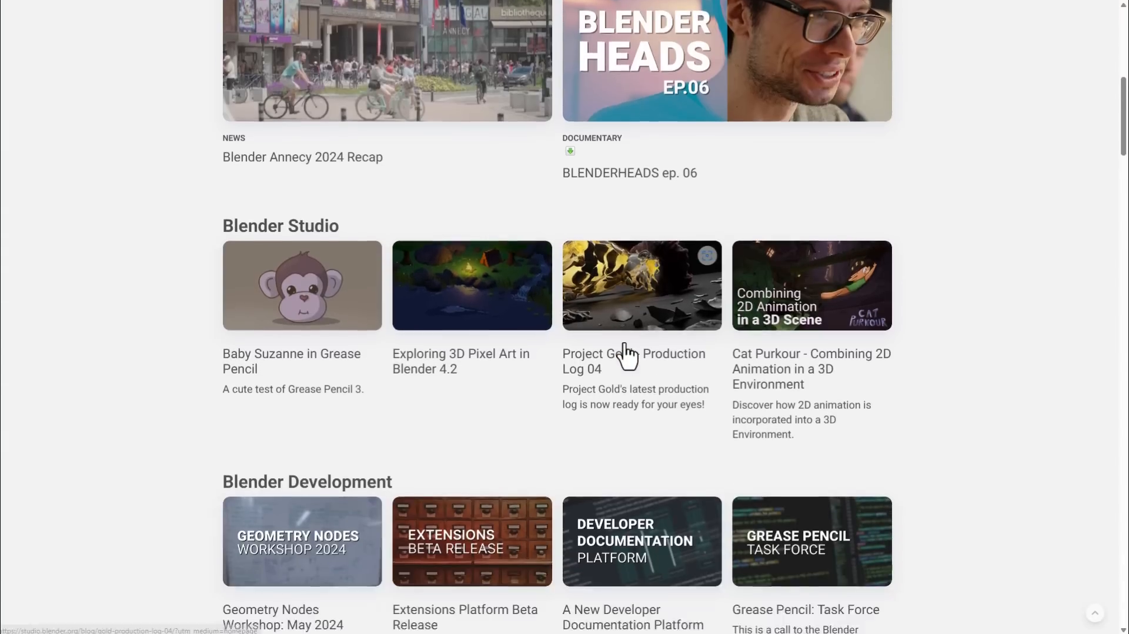
scroll(626, 354, "down", 1)
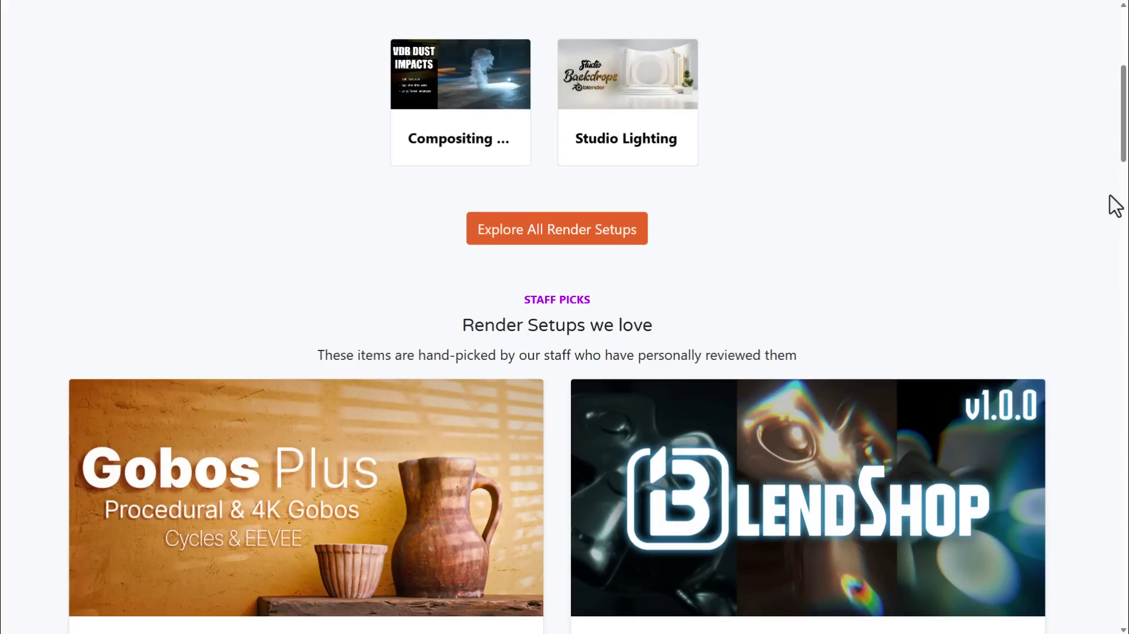
Autoscroll the Blender Market page down to this week's Popular Render Setups.
middle_click(1106, 218)
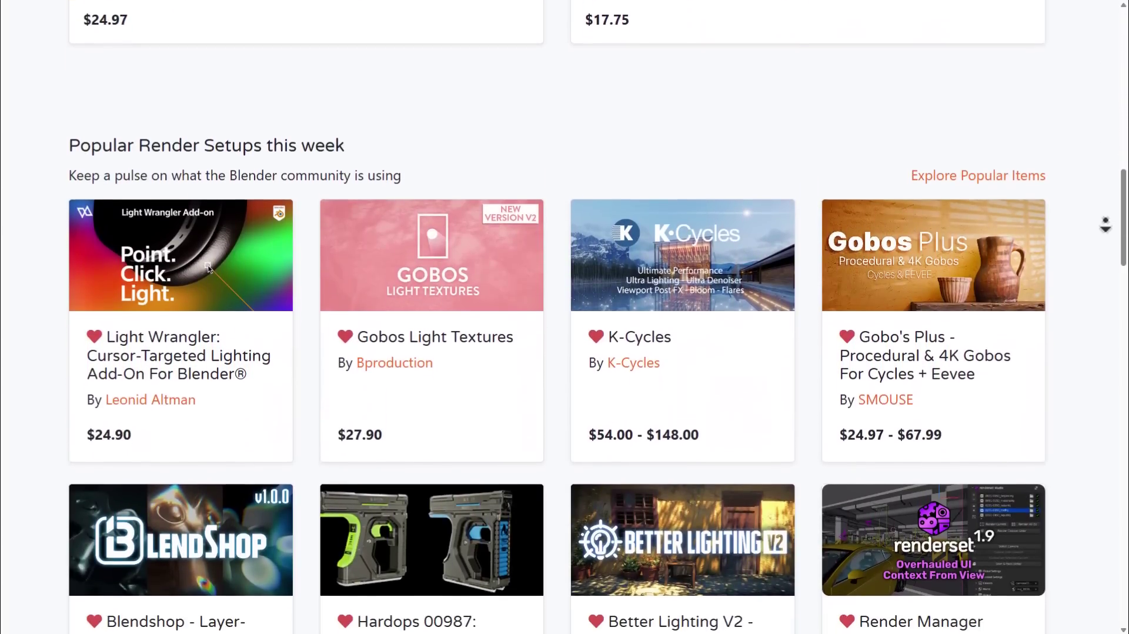
left_click(389, 294)
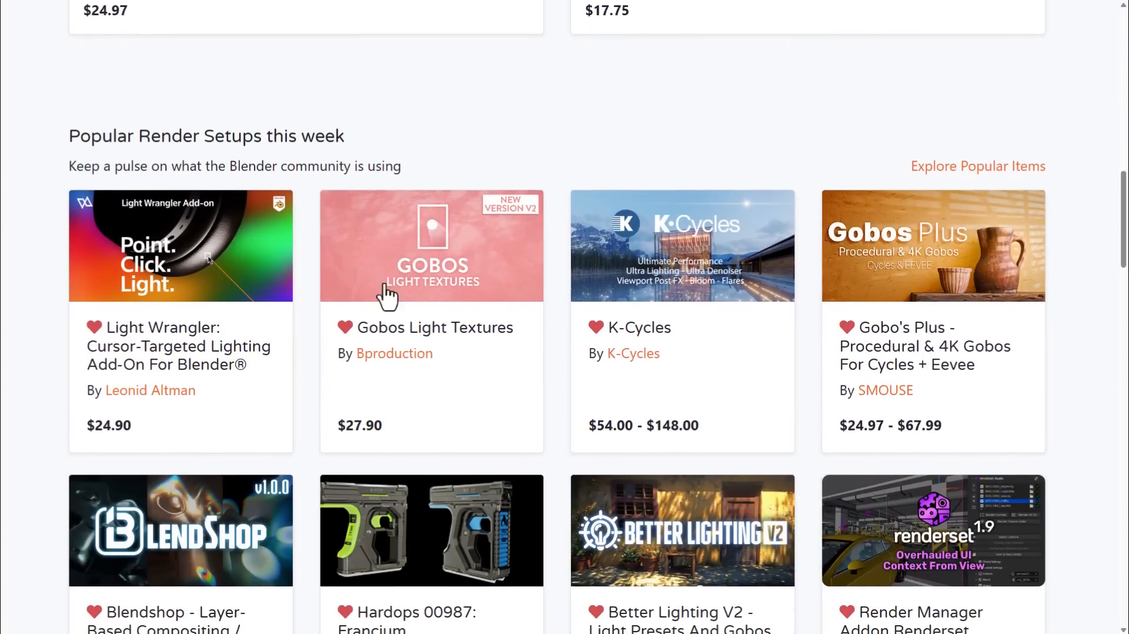